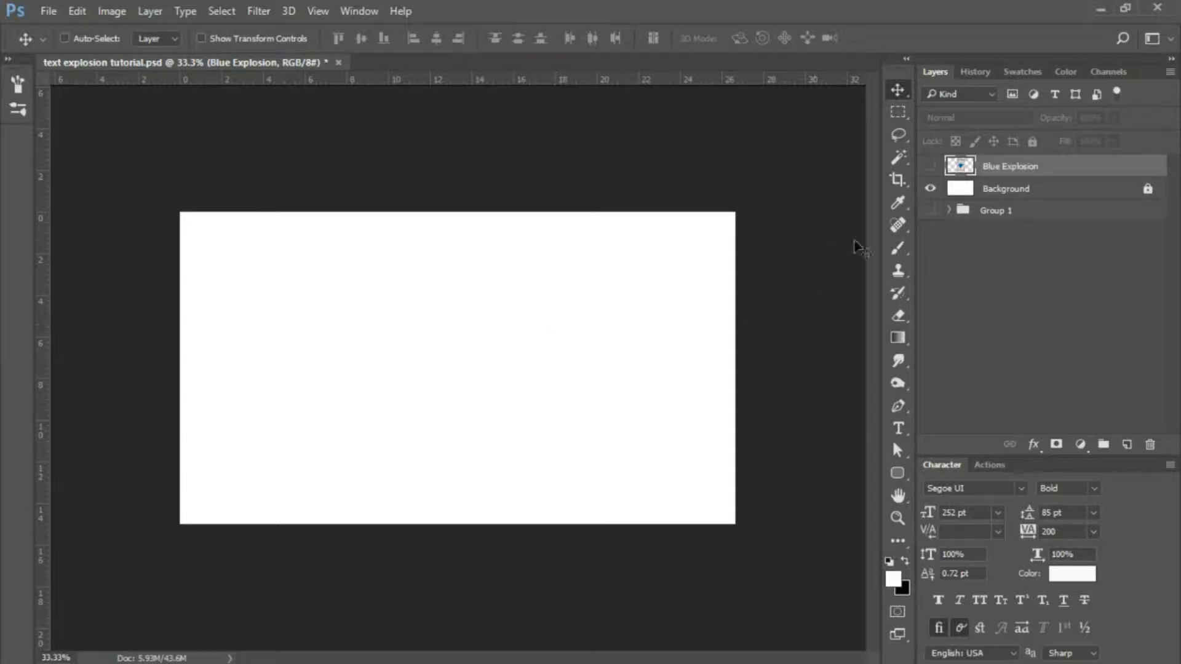
Show the Blue Explosion layer, scale it proportionally to about 331%, and position it to cover the whole canvas
{"action": "left_click", "coordinate": [930, 167]}
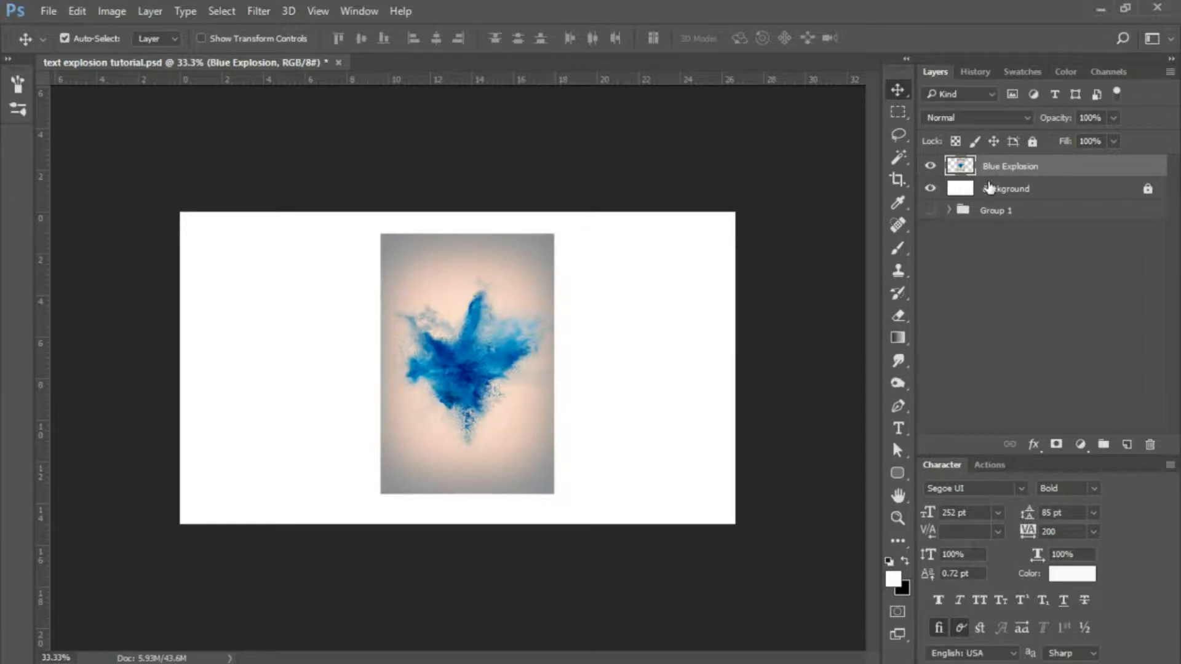
{"action": "key", "text": "ctrl+t"}
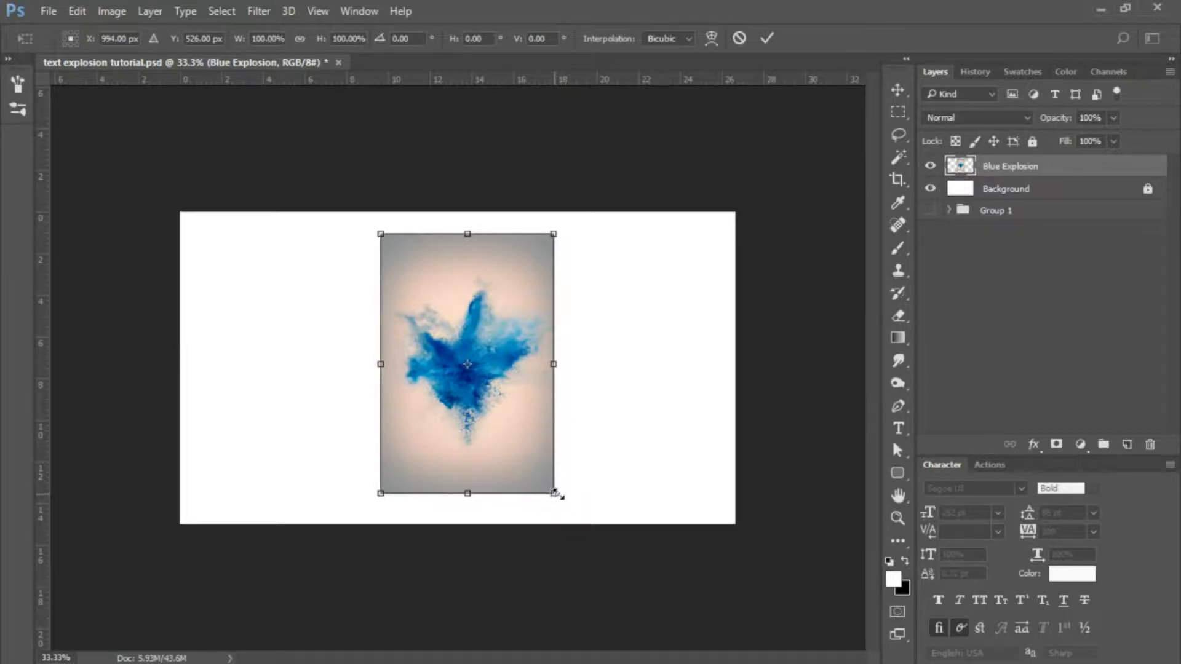
{"action": "left_click_drag", "start_coordinate": [555, 493], "coordinate": [891, 662]}
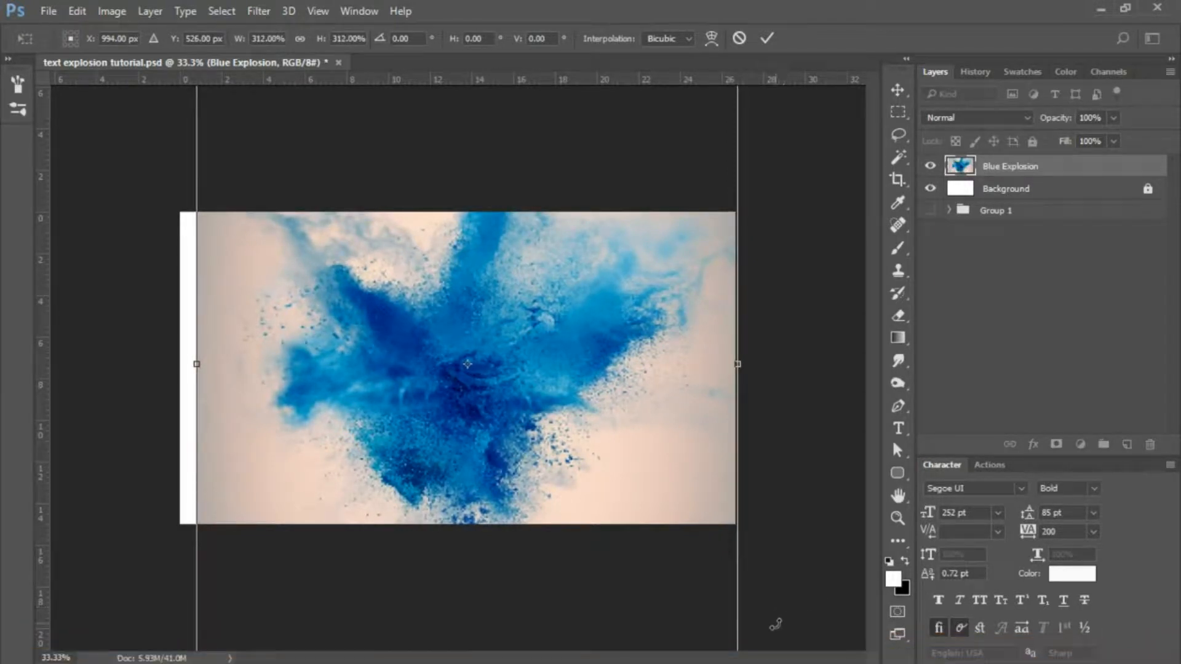
{"action": "key", "text": "ctrl+0"}
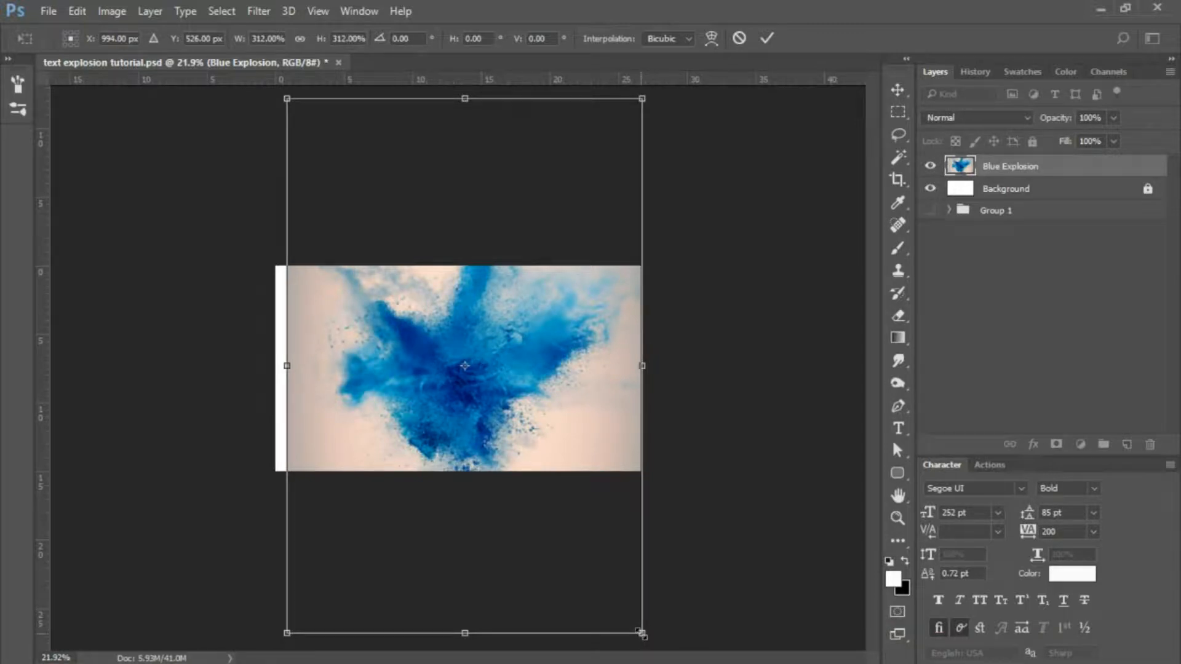
{"action": "left_click_drag", "start_coordinate": [642, 634], "coordinate": [653, 649]}
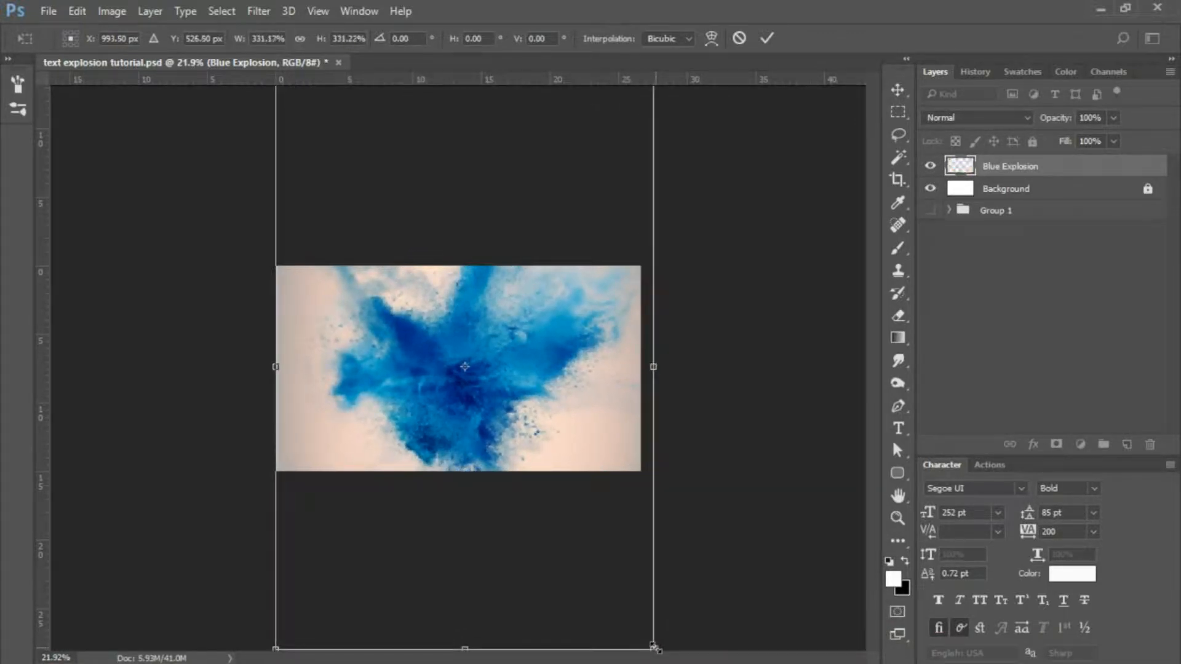
{"action": "left_click_drag", "start_coordinate": [489, 447], "coordinate": [486, 447]}
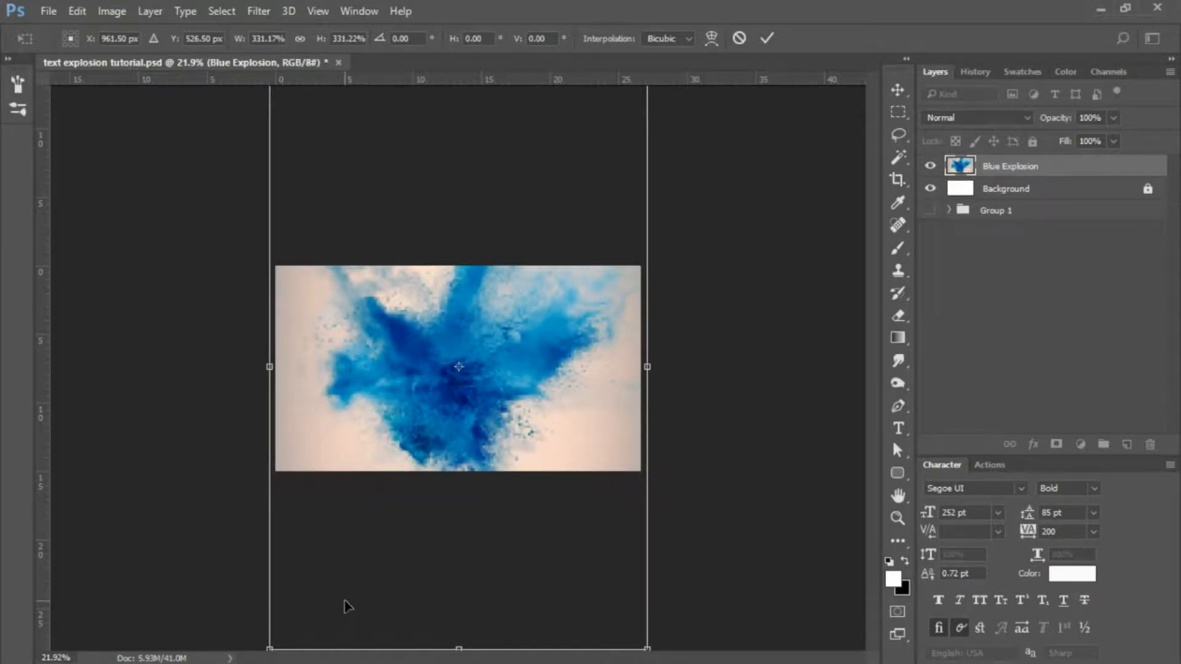
{"action": "key", "text": "Return"}
{"action": "key", "text": "ctrl+0"}
{"action": "key", "text": "b"}
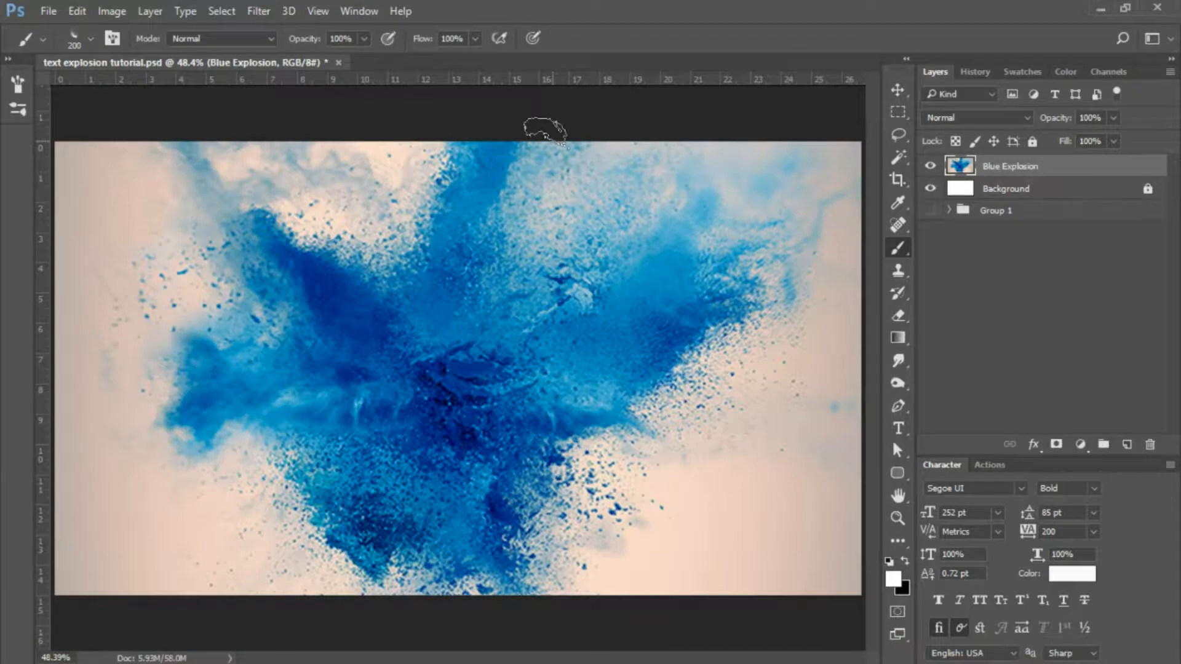
Add the white text "BLEW" in Segoe UI Bold at 252 pt and place it over the centre of the explosion
{"action": "left_click", "coordinate": [898, 429]}
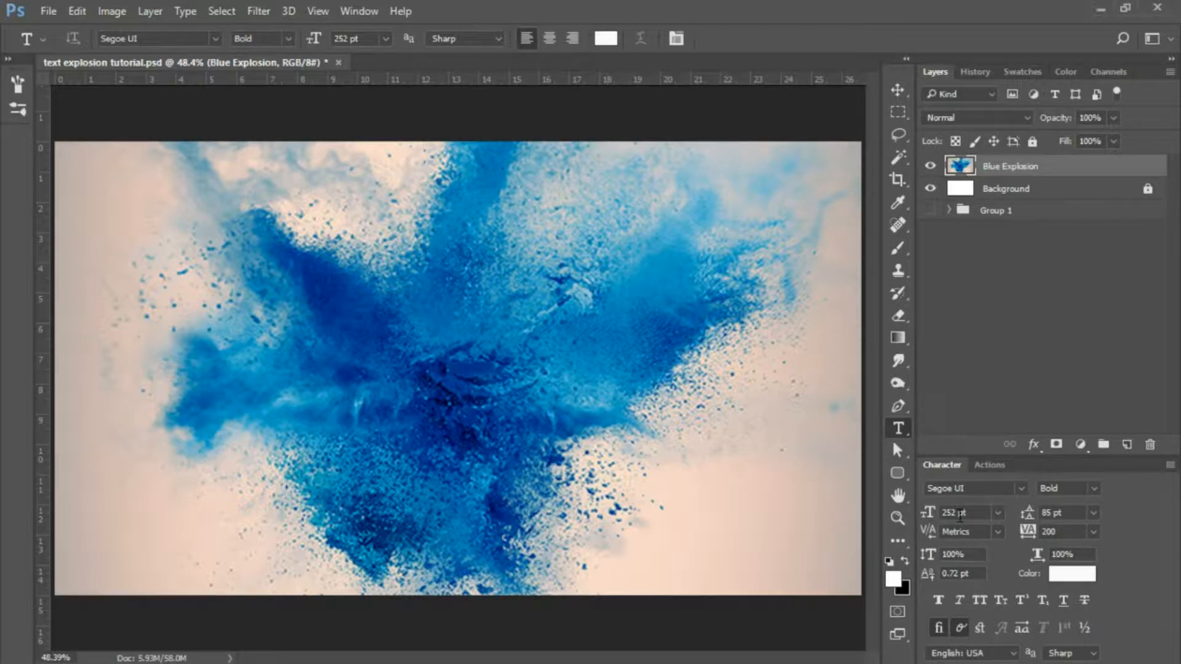
{"action": "left_click", "coordinate": [302, 400]}
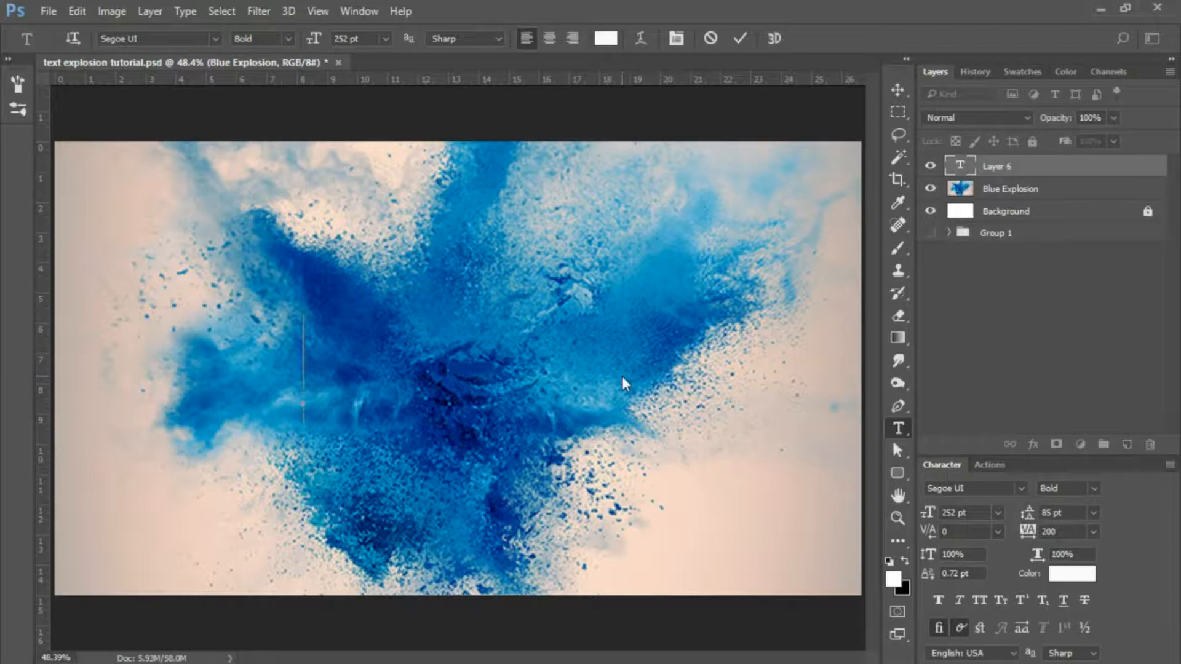
{"action": "type", "text": "BLEW"}
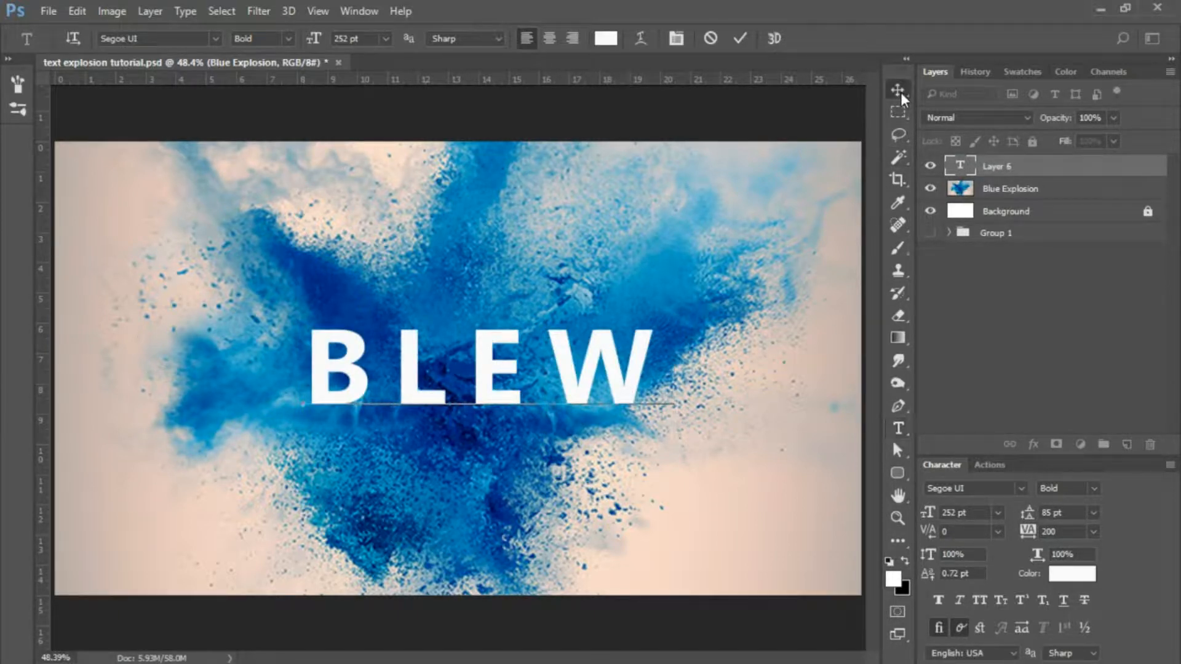
{"action": "left_click", "coordinate": [899, 91]}
{"action": "left_click_drag", "start_coordinate": [482, 393], "coordinate": [450, 411]}
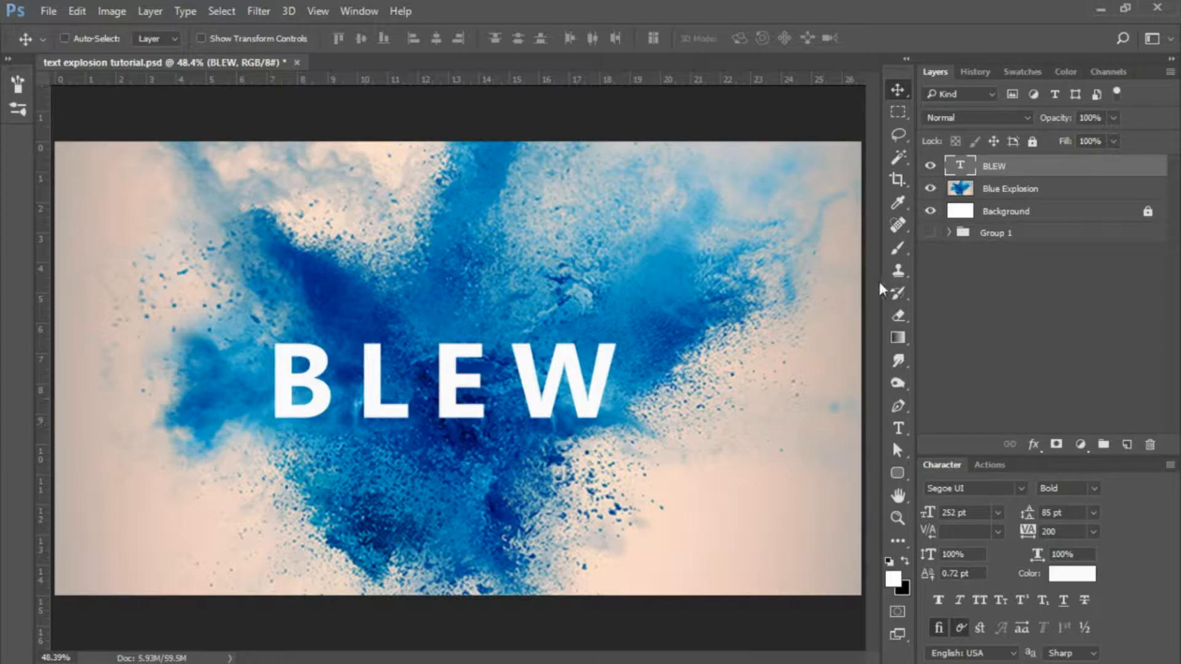
Set the opacity of the BLEW text layer to 60%
{"action": "left_click", "coordinate": [1115, 118]}
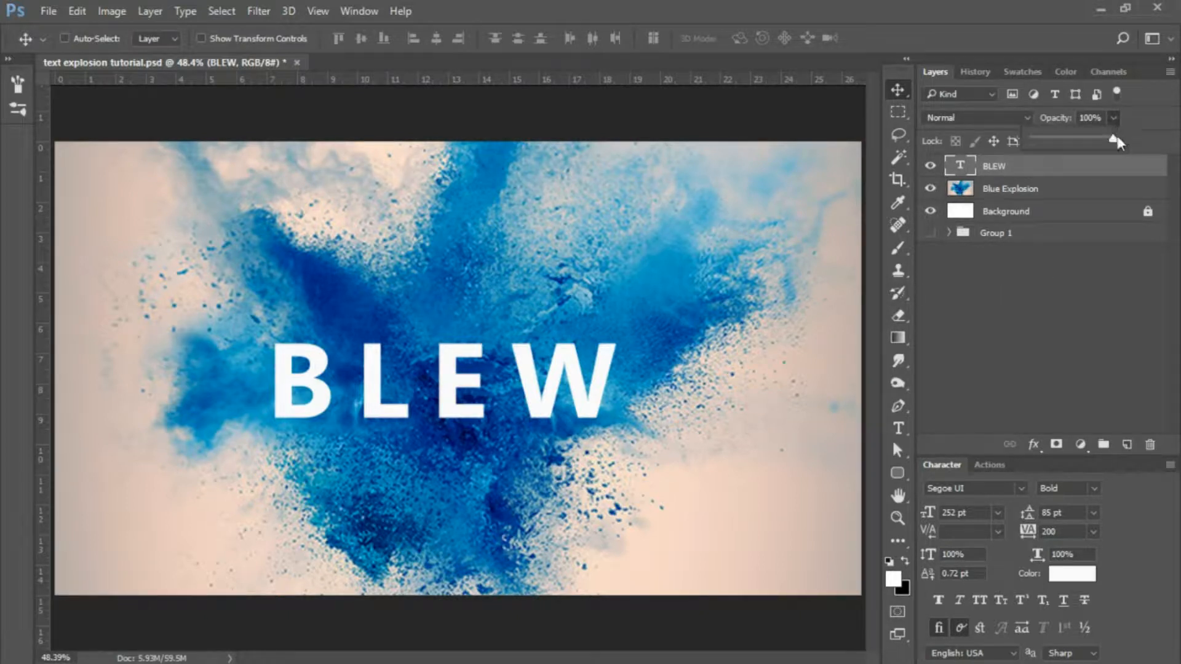
{"action": "left_click_drag", "start_coordinate": [1072, 143], "coordinate": [1079, 143]}
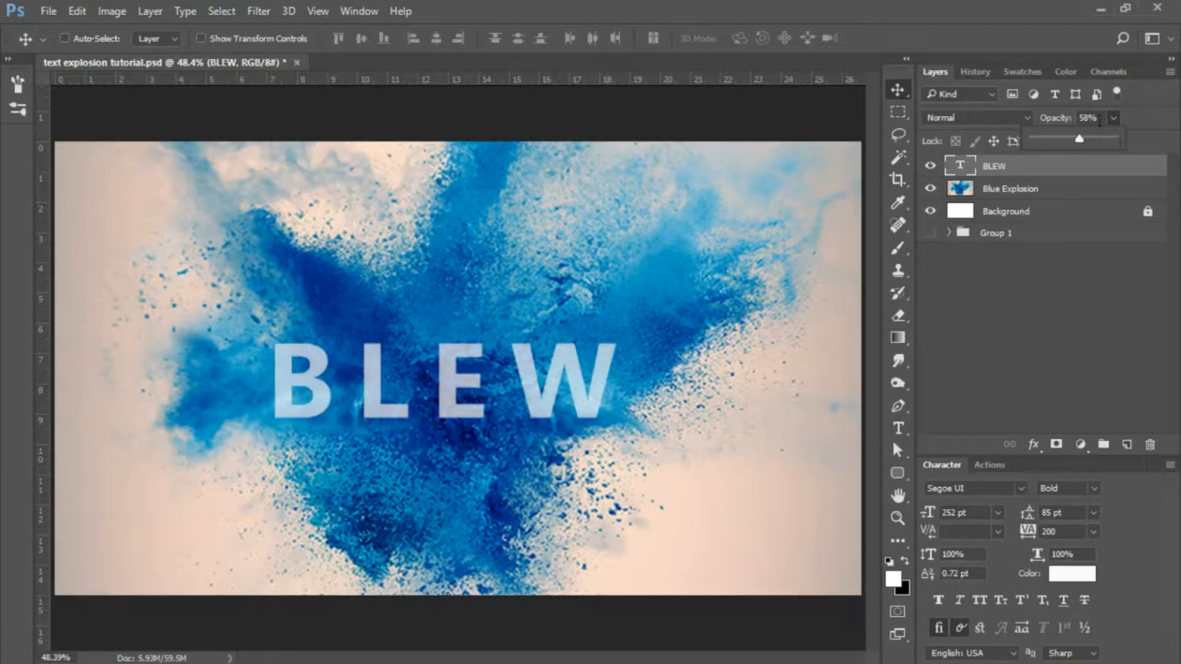
{"action": "left_click", "coordinate": [1099, 120]}
{"action": "type", "text": "60"}
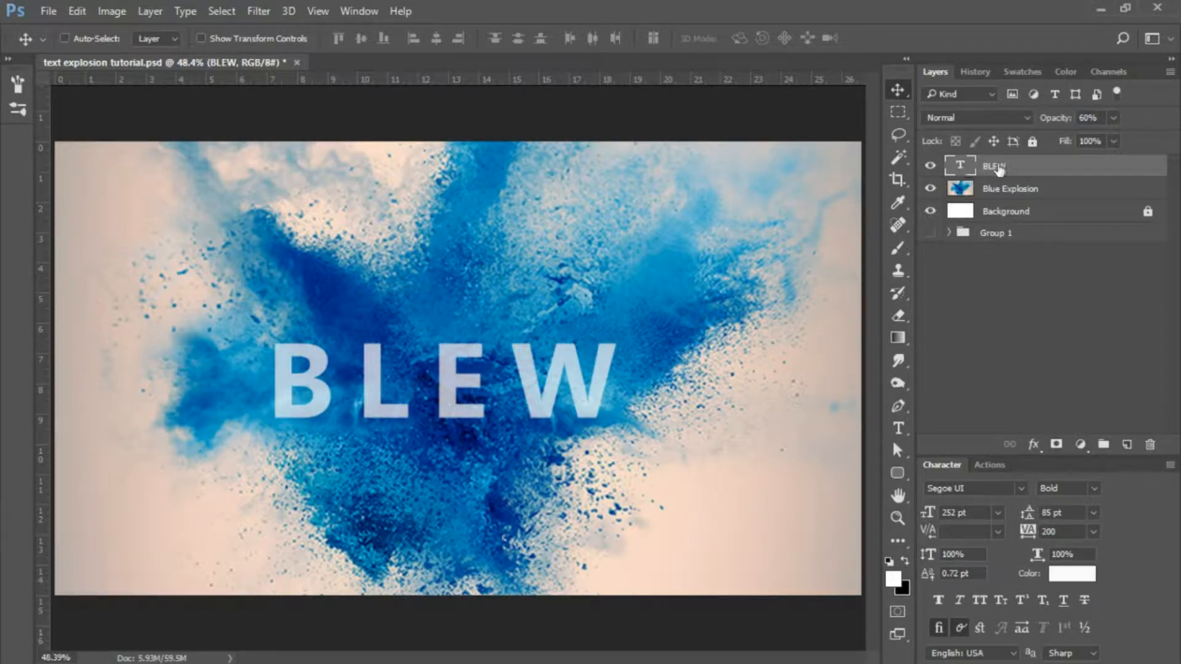
Add a layer mask to the BLEW text layer and ready the black 200 px splatter brush
{"action": "left_click", "coordinate": [1057, 445]}
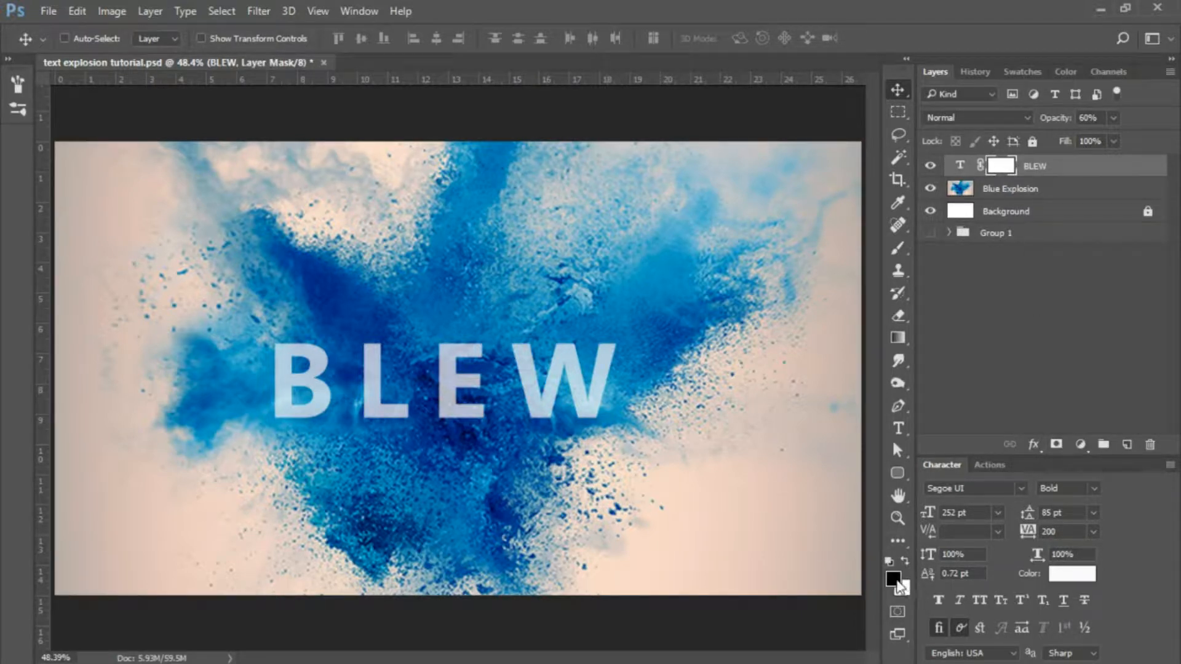
{"action": "left_click", "coordinate": [898, 248]}
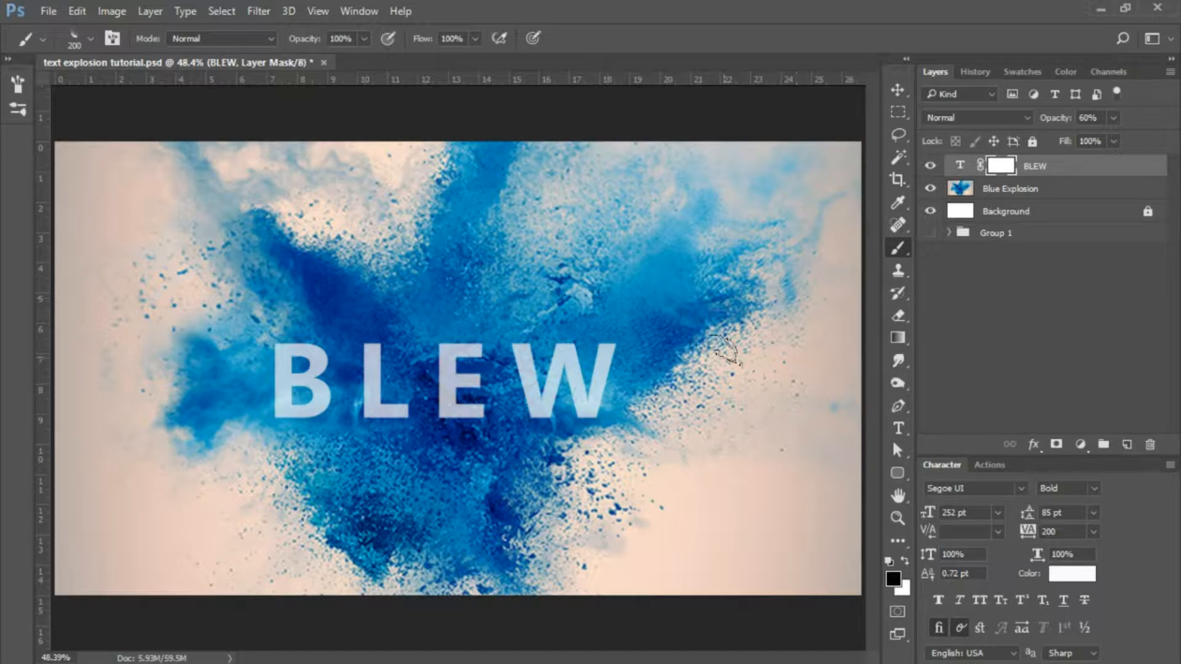
{"action": "right_click", "coordinate": [729, 355]}
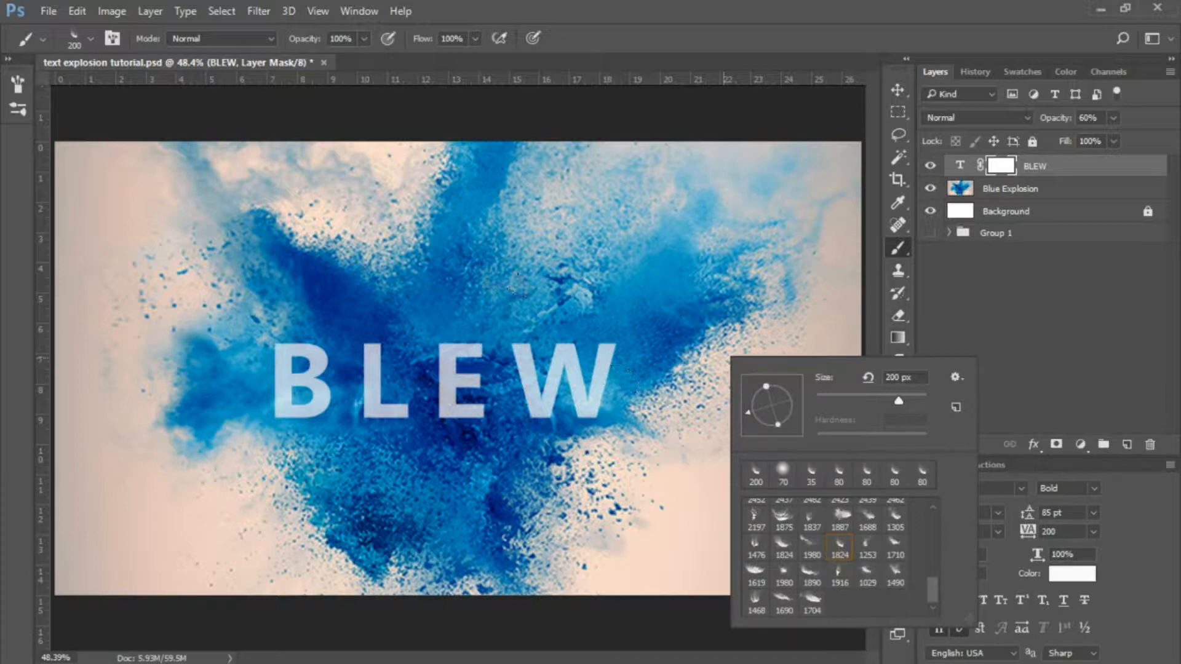
{"action": "left_click", "coordinate": [760, 9]}
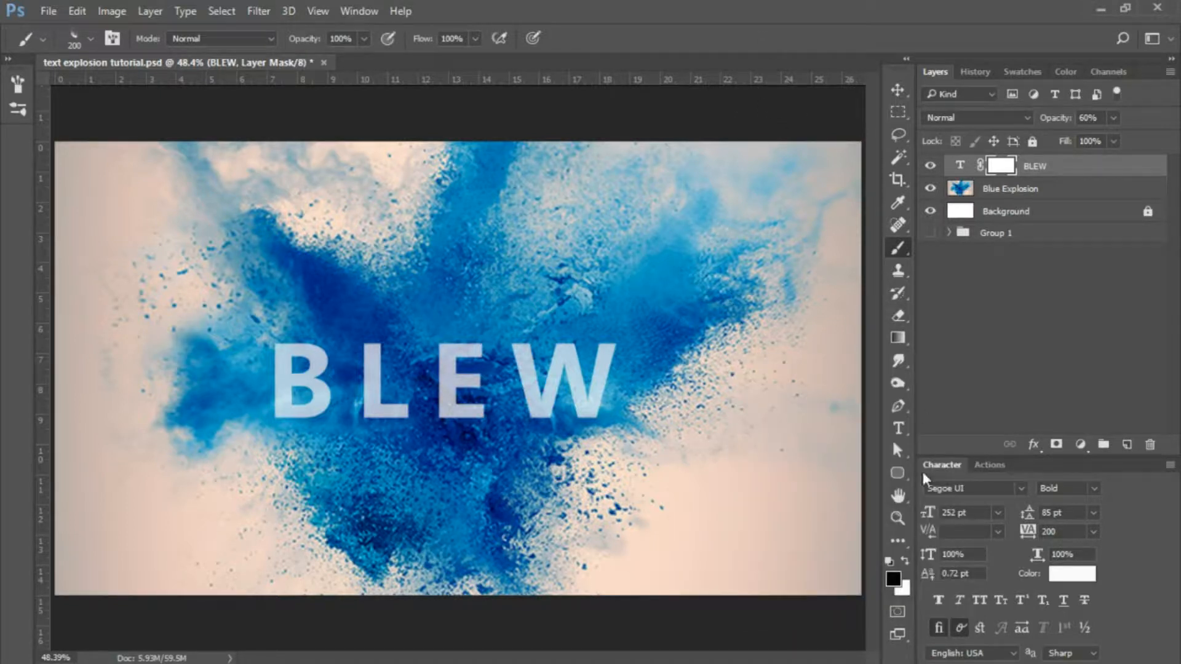
Rotate the splatter brush tip and paint black on the mask to erode the upper-left corner of the letter E
{"action": "left_click", "coordinate": [897, 519]}
{"action": "left_click_drag", "start_coordinate": [454, 355], "coordinate": [567, 337]}
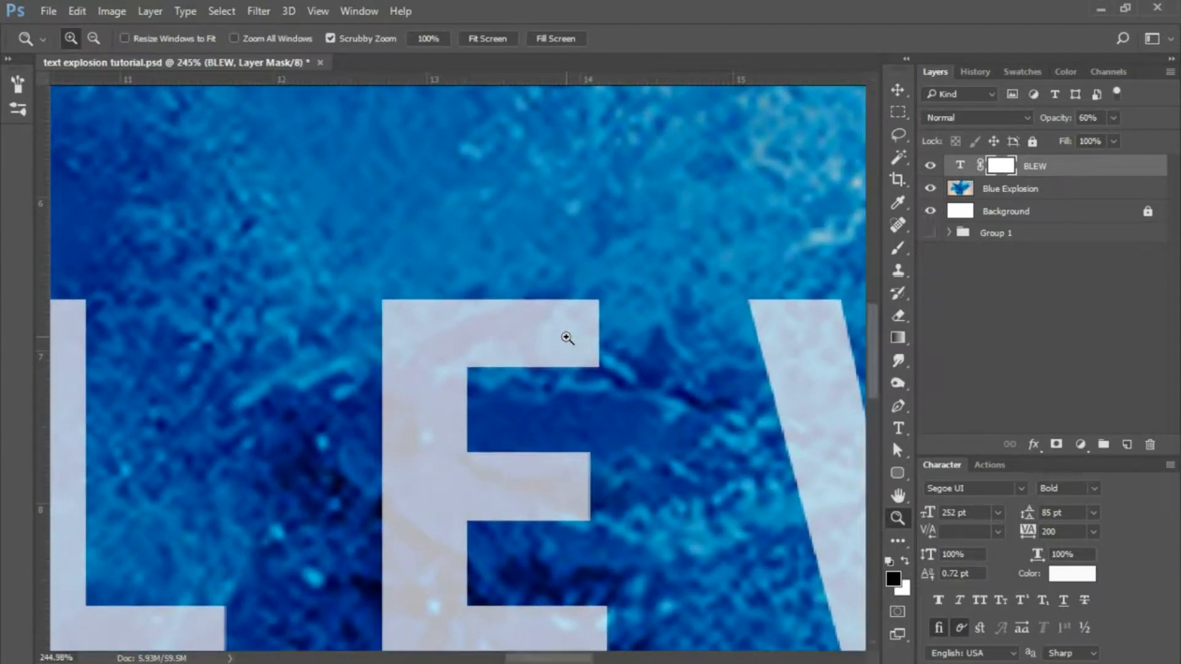
{"action": "left_click", "coordinate": [898, 249]}
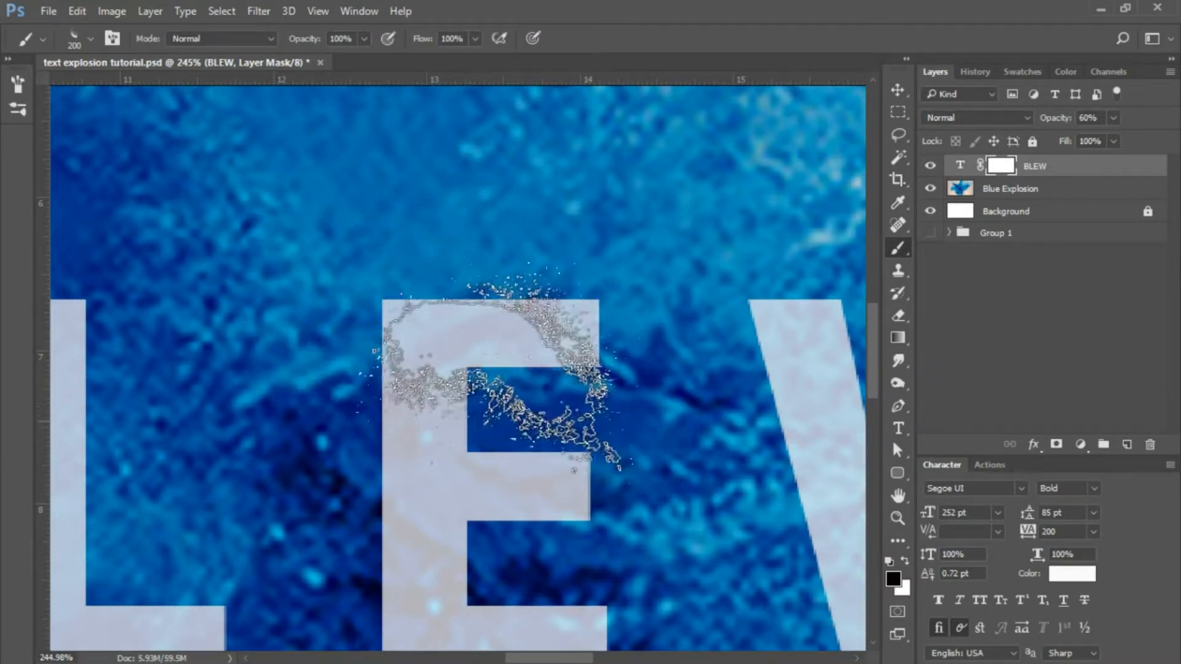
{"action": "right_click", "coordinate": [541, 375]}
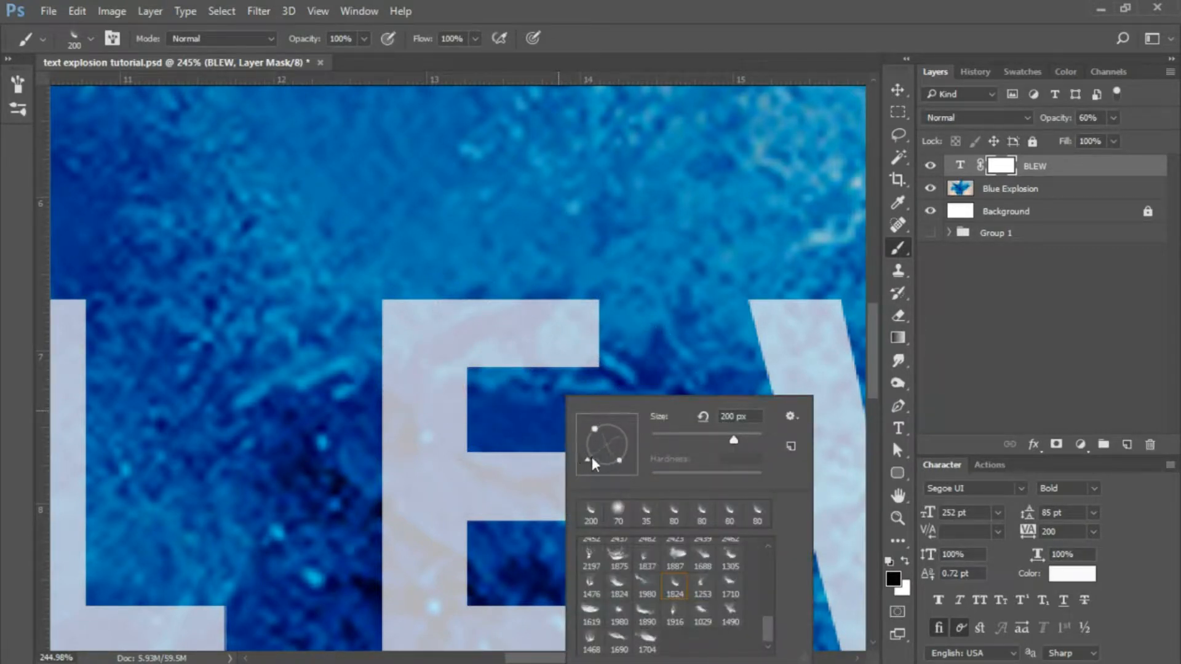
{"action": "left_click_drag", "start_coordinate": [603, 462], "coordinate": [616, 464]}
{"action": "left_click_drag", "start_coordinate": [612, 471], "coordinate": [607, 471]}
{"action": "left_click_drag", "start_coordinate": [606, 470], "coordinate": [599, 471]}
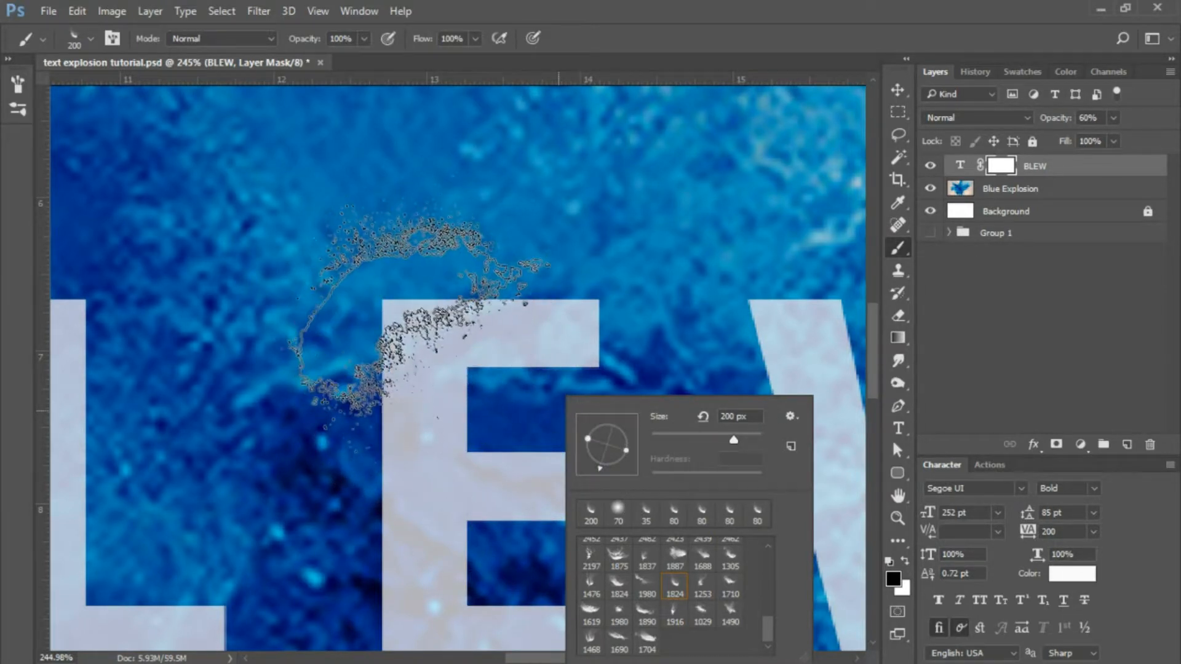
{"action": "key", "text": "Return"}
{"action": "left_click", "coordinate": [417, 327]}
{"action": "left_click", "coordinate": [417, 327]}
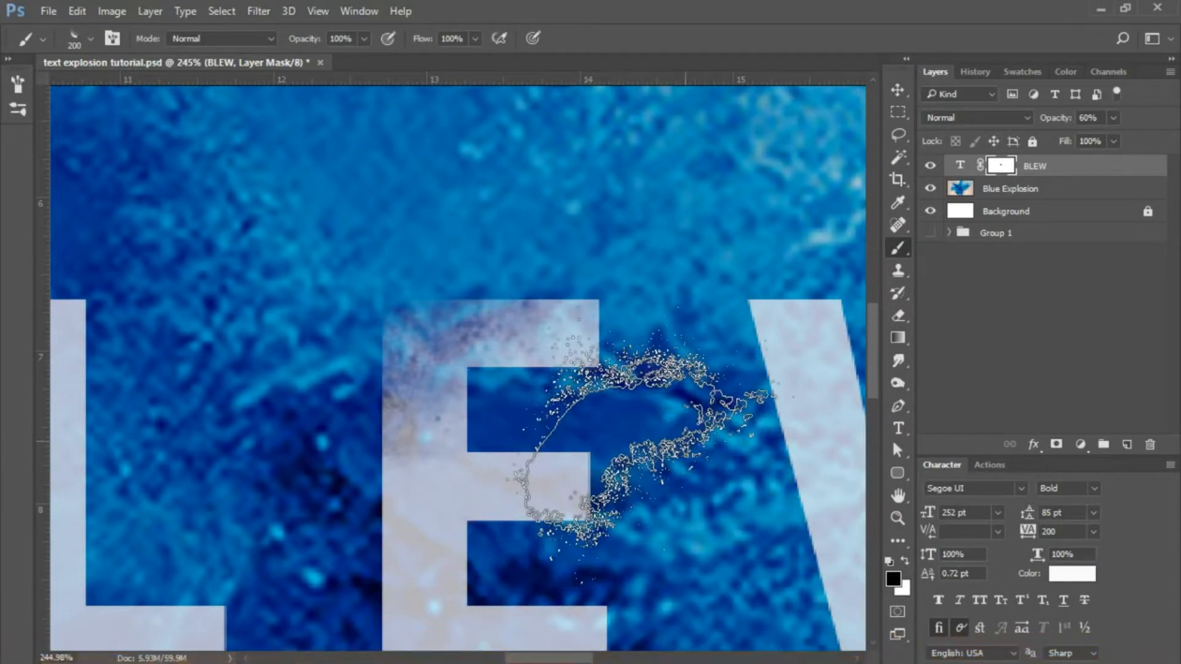
Rotate the brush tip, reduce it to 125 px, and mask away the outer end of the E's middle arm
{"action": "right_click", "coordinate": [757, 433]}
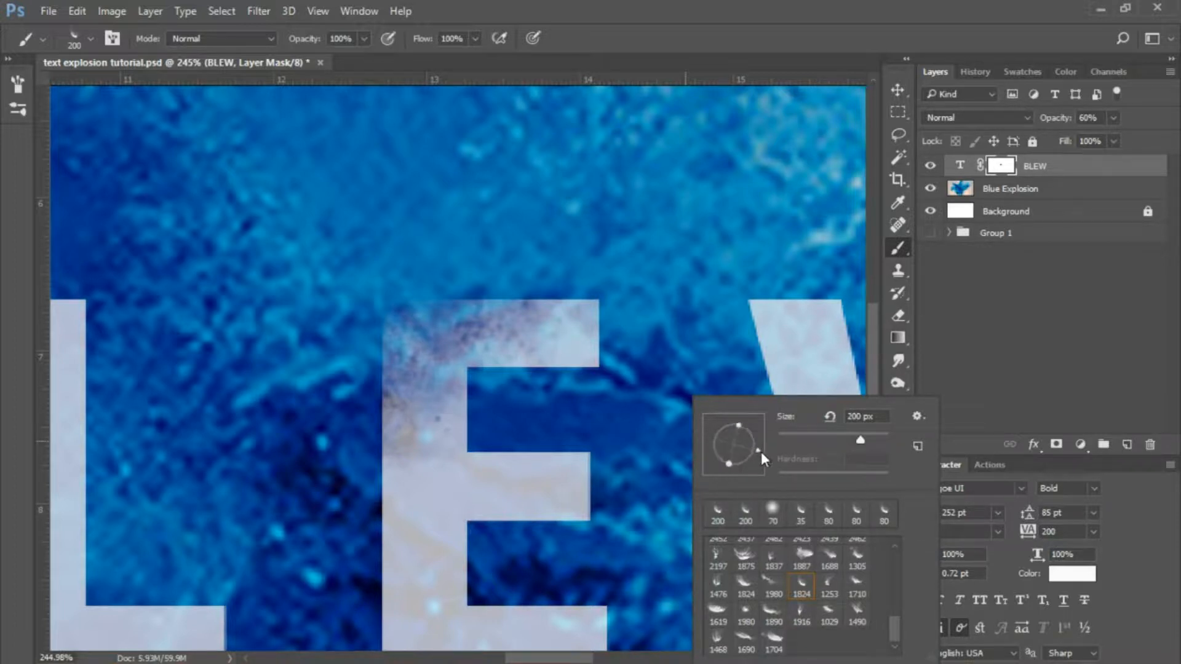
{"action": "left_click_drag", "start_coordinate": [762, 452], "coordinate": [762, 446]}
{"action": "mouse_move", "coordinate": [760, 445]}
{"action": "left_mouse_down"}
{"action": "mouse_move", "coordinate": [727, 409]}
{"action": "mouse_move", "coordinate": [698, 412]}
{"action": "left_mouse_up"}
{"action": "mouse_move", "coordinate": [703, 466]}
{"action": "left_mouse_down"}
{"action": "mouse_move", "coordinate": [711, 474]}
{"action": "mouse_move", "coordinate": [717, 463]}
{"action": "mouse_move", "coordinate": [680, 454]}
{"action": "left_mouse_up"}
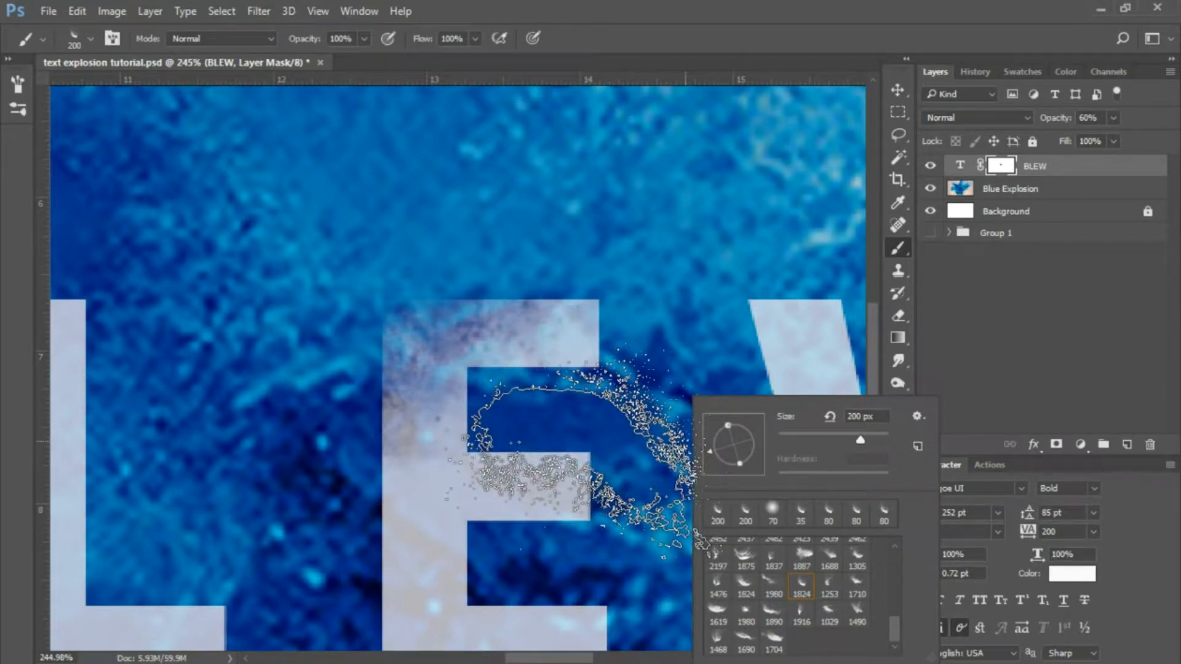
{"action": "left_click", "coordinate": [647, 89]}
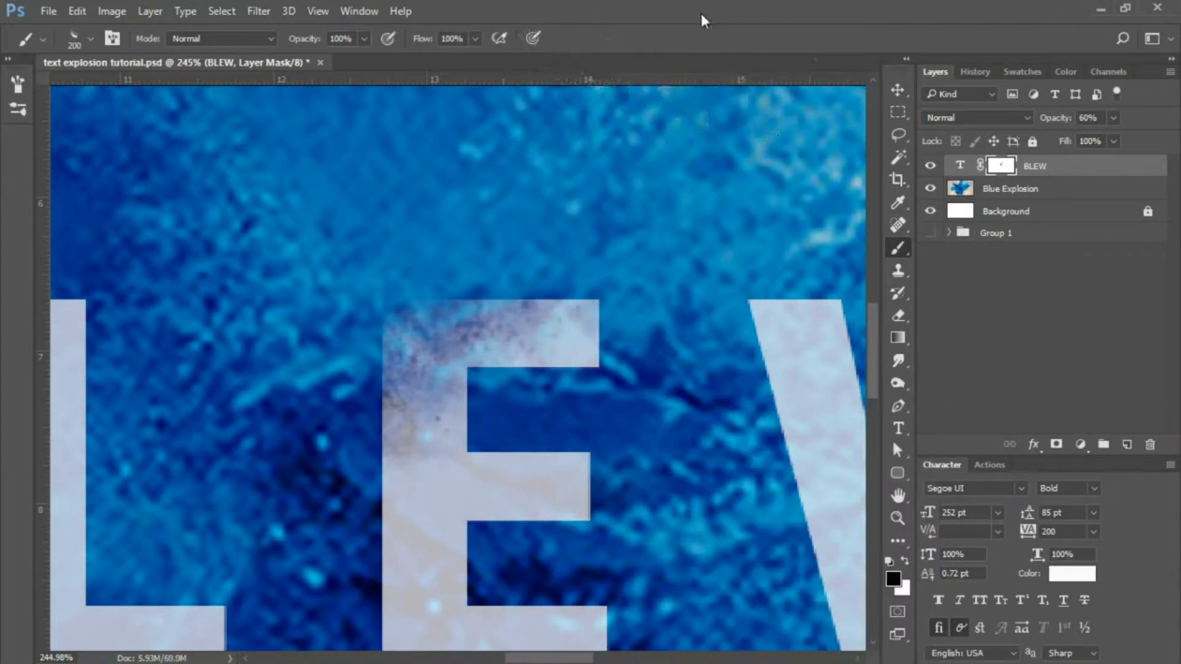
{"action": "key", "text": "bracketleft"}
{"action": "key", "text": "bracketleft"}
{"action": "key", "text": "bracketleft"}
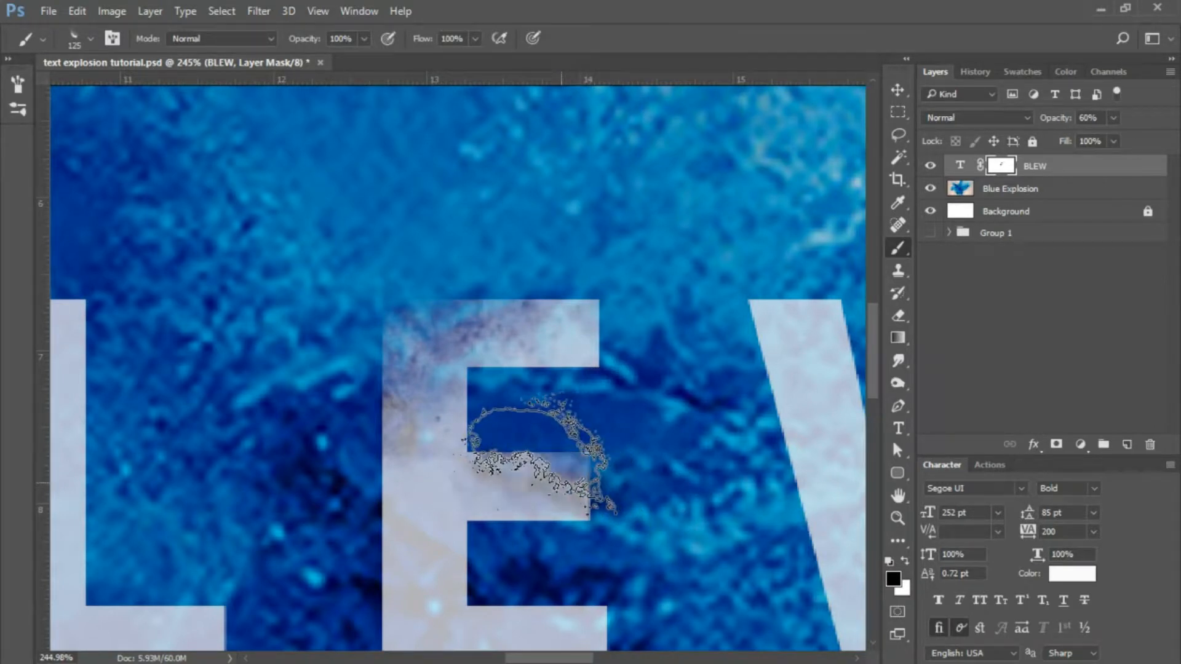
{"action": "mouse_move", "coordinate": [538, 454]}
{"action": "left_mouse_down"}
{"action": "mouse_move", "coordinate": [554, 448]}
{"action": "mouse_move", "coordinate": [544, 434]}
{"action": "left_mouse_up"}
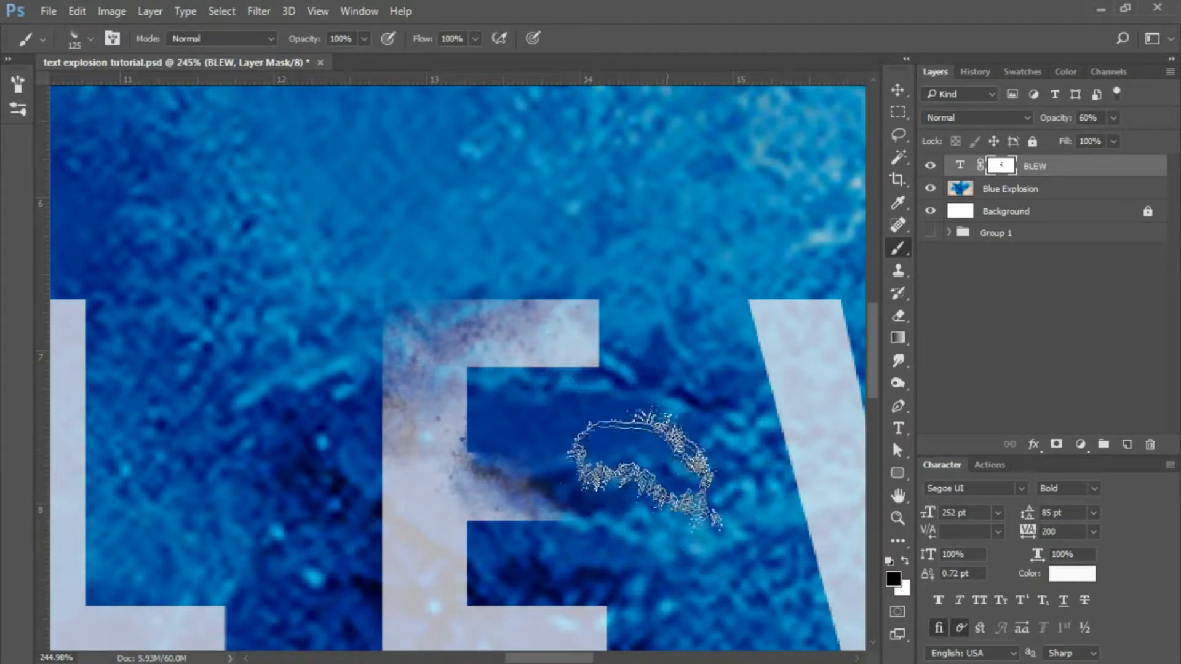
Flip the 125 px brush tip's angle and erode the outer end of the E's bottom arm on the mask
{"action": "scroll", "coordinate": [630, 476], "scroll_direction": "down", "scroll_amount": 2}
{"action": "scroll", "coordinate": [624, 480], "scroll_direction": "down", "scroll_amount": 3}
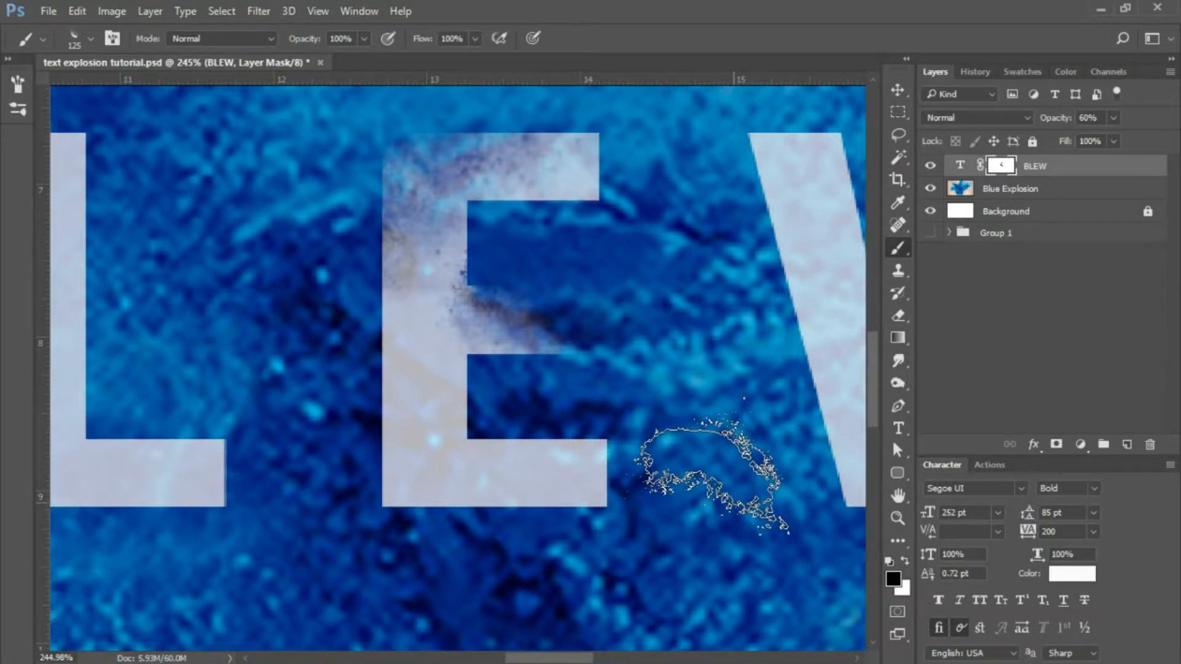
{"action": "right_click", "coordinate": [713, 467]}
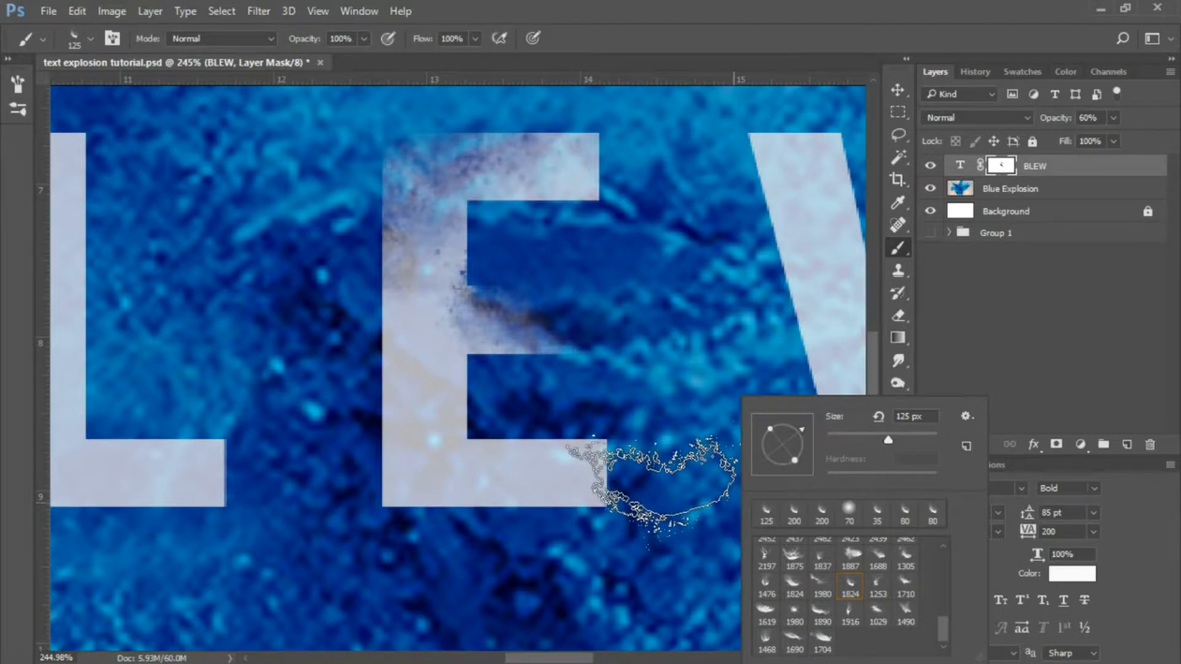
{"action": "left_click", "coordinate": [660, 481]}
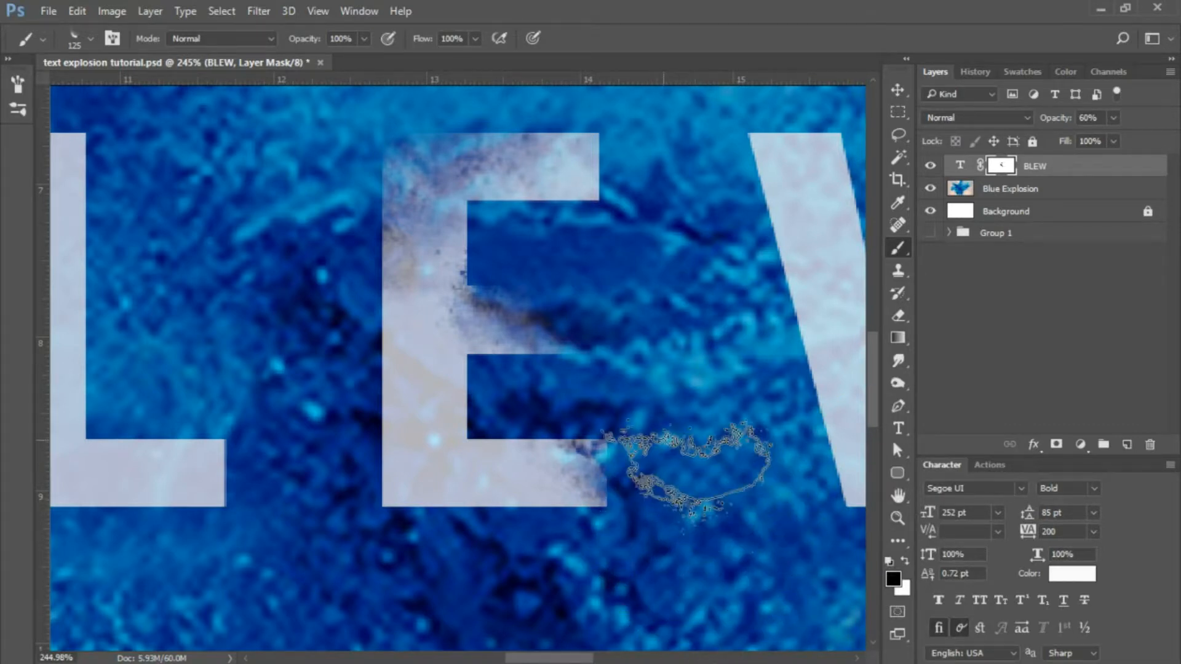
Rotate the 125 px splatter tip and paint black on the mask to break a gap through the W's first stroke, feathering its edges
{"action": "left_click_drag", "start_coordinate": [676, 407], "coordinate": [288, 450]}
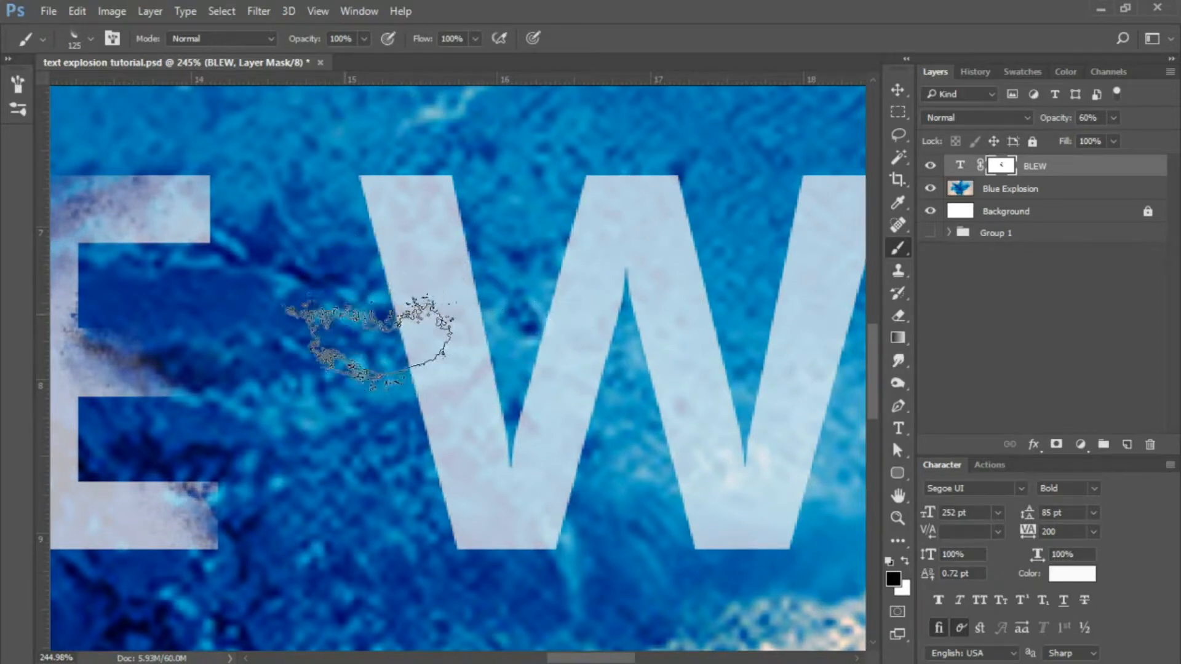
{"action": "right_click", "coordinate": [307, 324]}
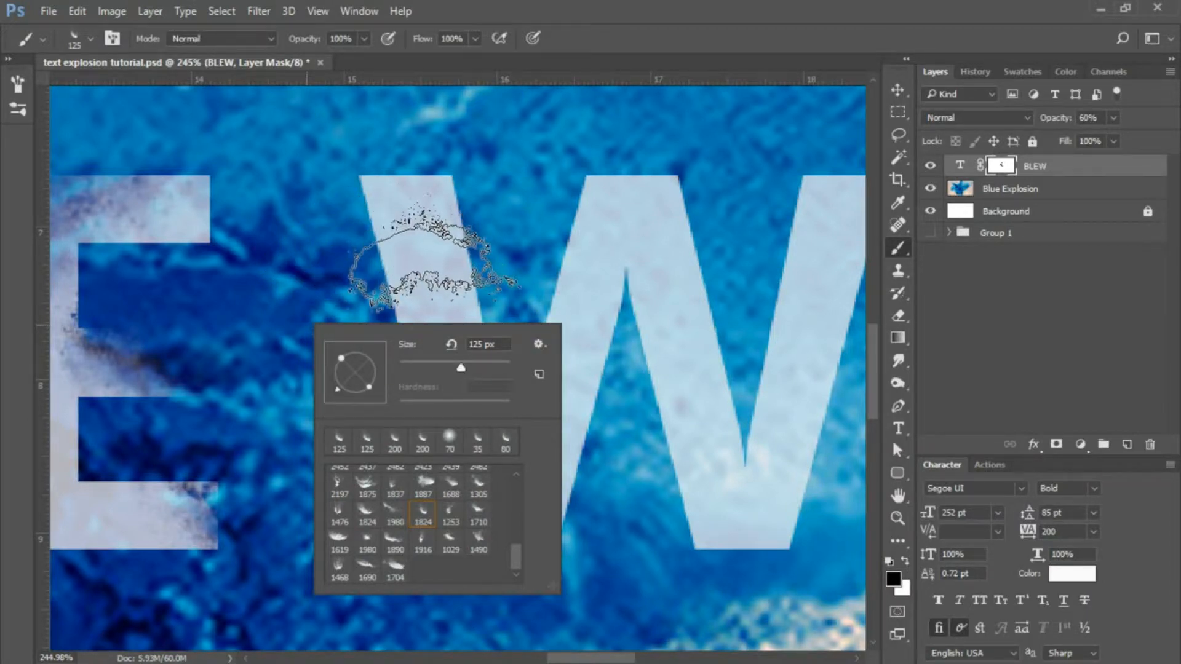
{"action": "mouse_move", "coordinate": [434, 258]}
{"action": "left_mouse_down"}
{"action": "mouse_move", "coordinate": [422, 263]}
{"action": "mouse_move", "coordinate": [436, 313]}
{"action": "left_mouse_up"}
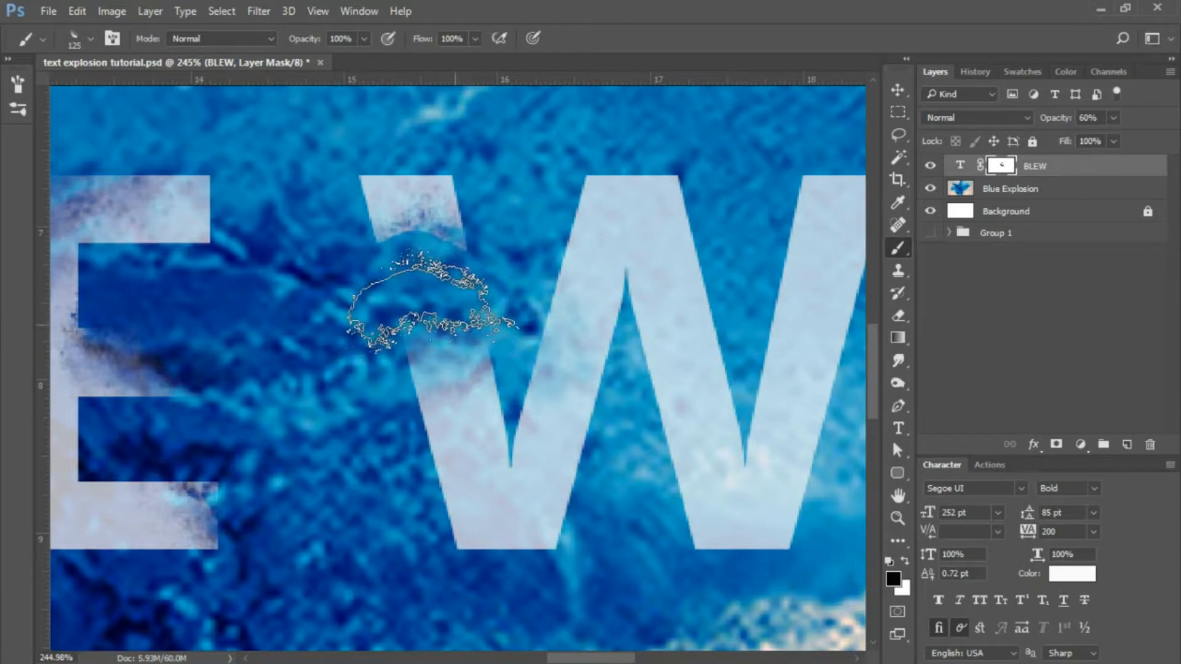
{"action": "right_click", "coordinate": [402, 358]}
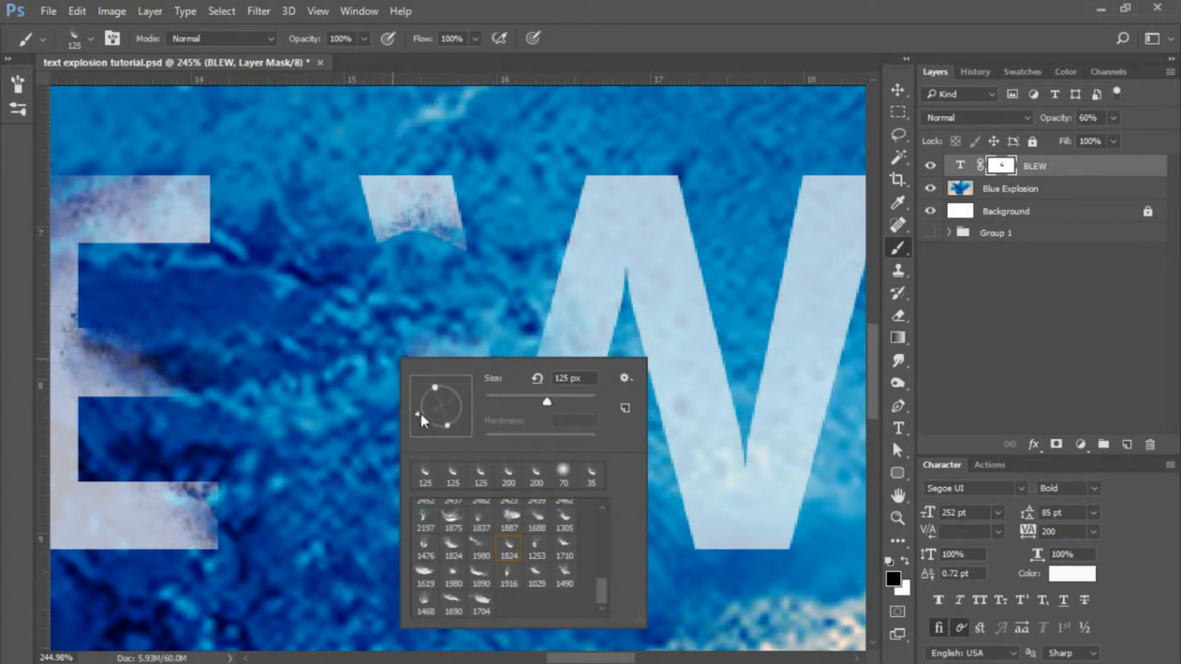
{"action": "left_click_drag", "start_coordinate": [464, 400], "coordinate": [471, 425]}
{"action": "key", "text": "Return"}
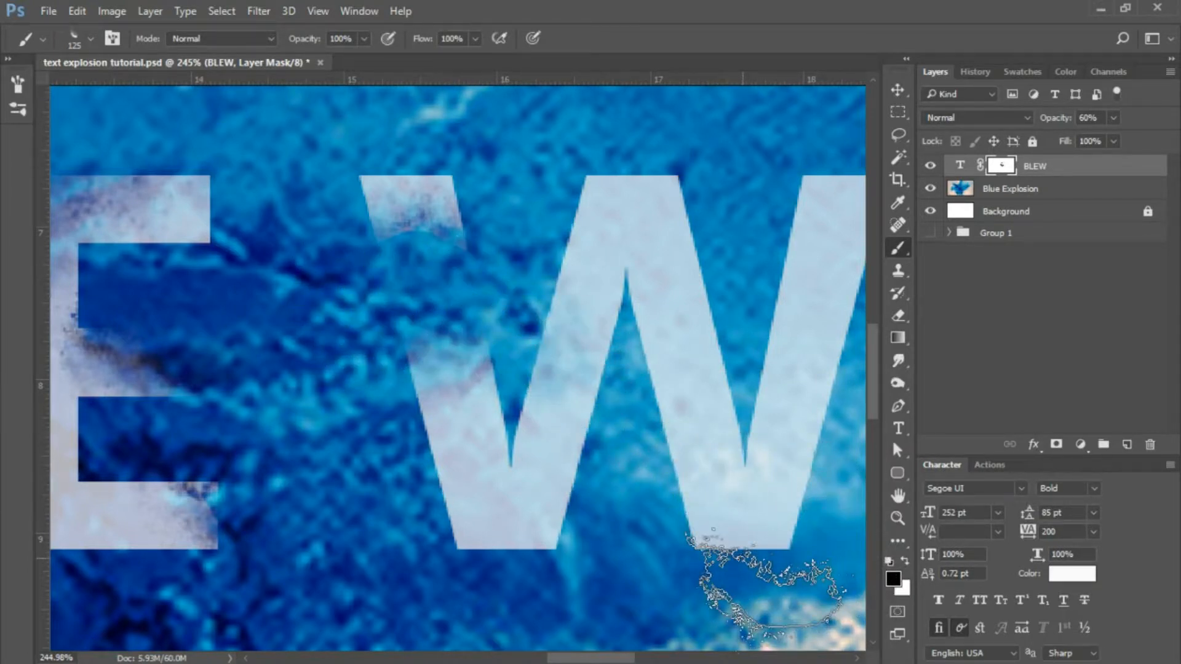
Re-angle the 125 px splatter tip and mask away the lower part of the W's last two strokes where they meet
{"action": "left_click_drag", "start_coordinate": [689, 549], "coordinate": [430, 463]}
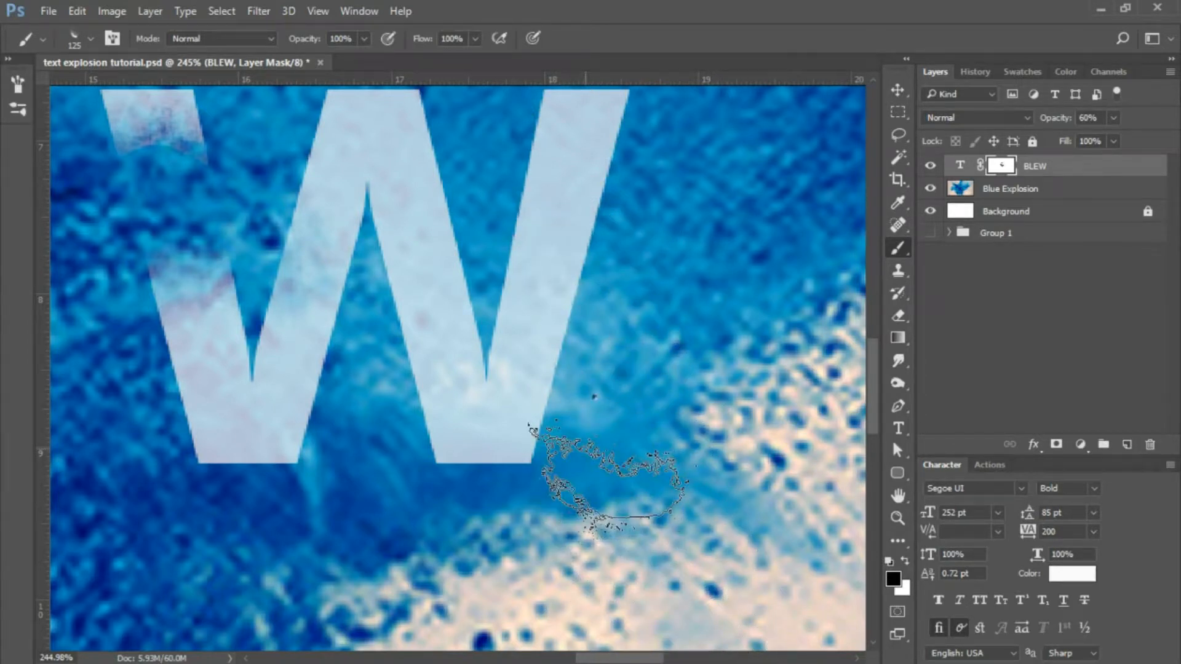
{"action": "right_click", "coordinate": [594, 397]}
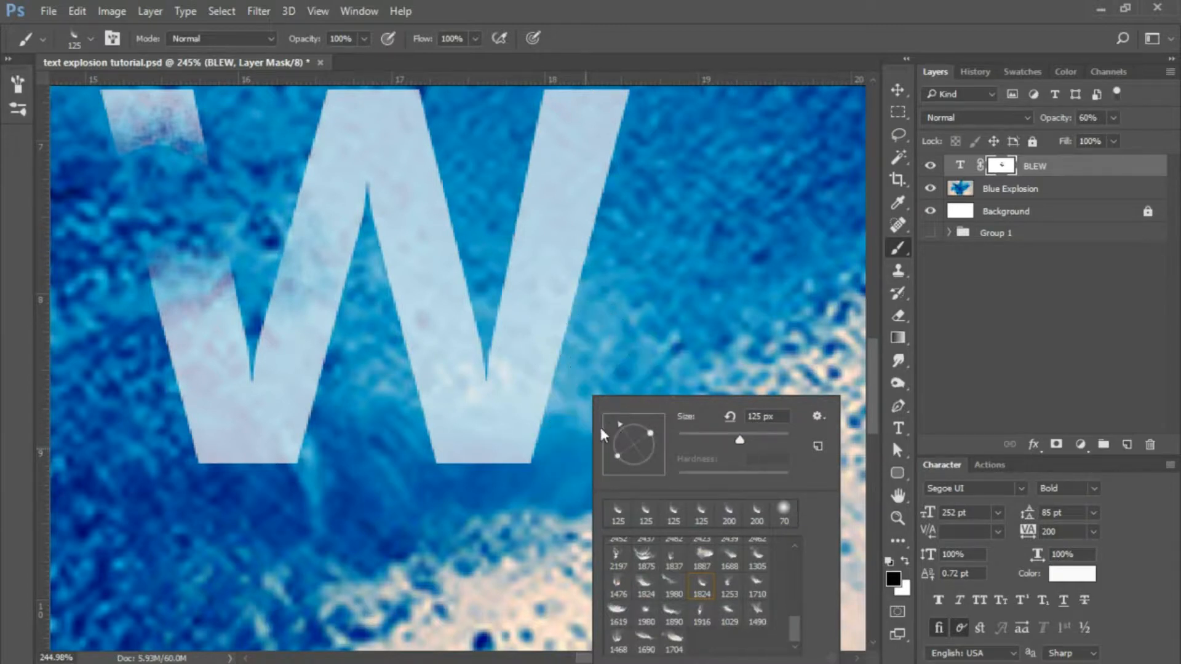
{"action": "left_click_drag", "start_coordinate": [629, 419], "coordinate": [633, 419]}
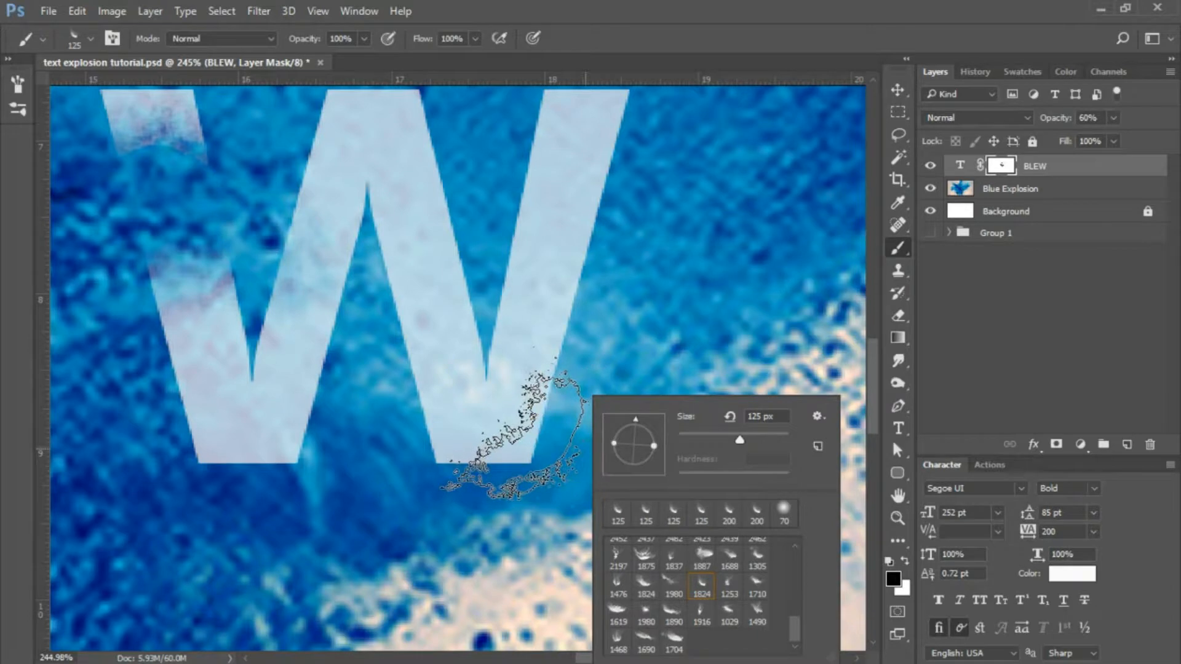
{"action": "left_click", "coordinate": [514, 431]}
{"action": "left_click", "coordinate": [514, 432]}
{"action": "left_click", "coordinate": [513, 433]}
{"action": "left_click", "coordinate": [513, 433]}
{"action": "left_click", "coordinate": [514, 432]}
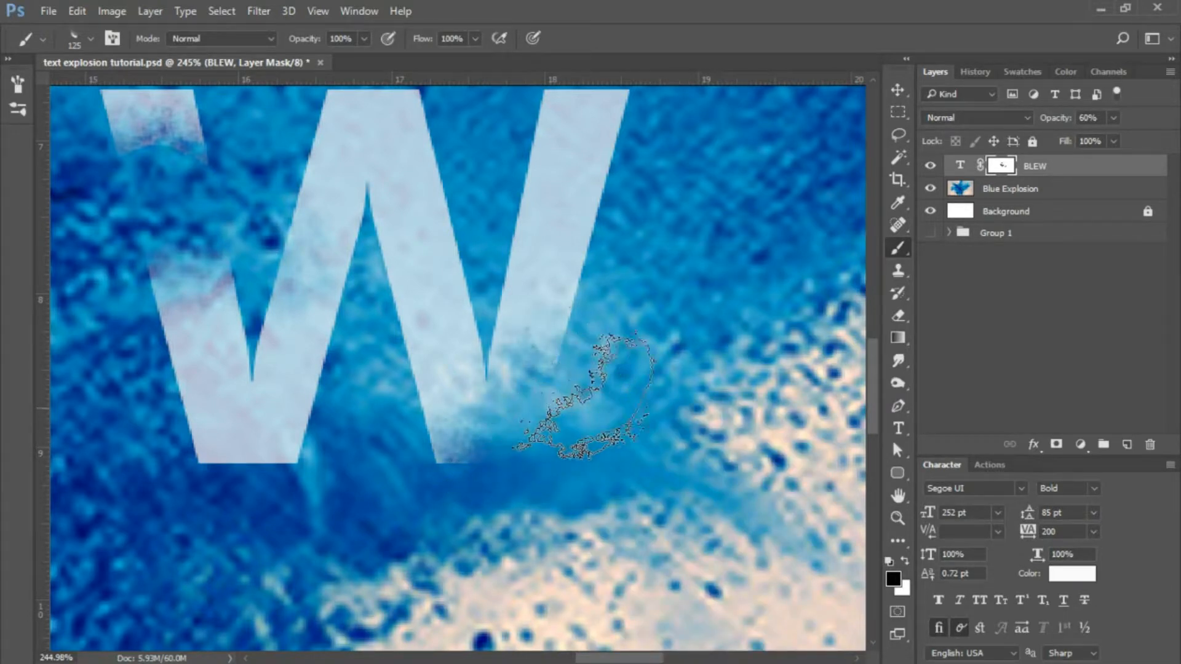
{"action": "scroll", "coordinate": [635, 369], "scroll_direction": "up", "scroll_amount": 2}
{"action": "scroll", "coordinate": [640, 368], "scroll_direction": "up", "scroll_amount": 1}
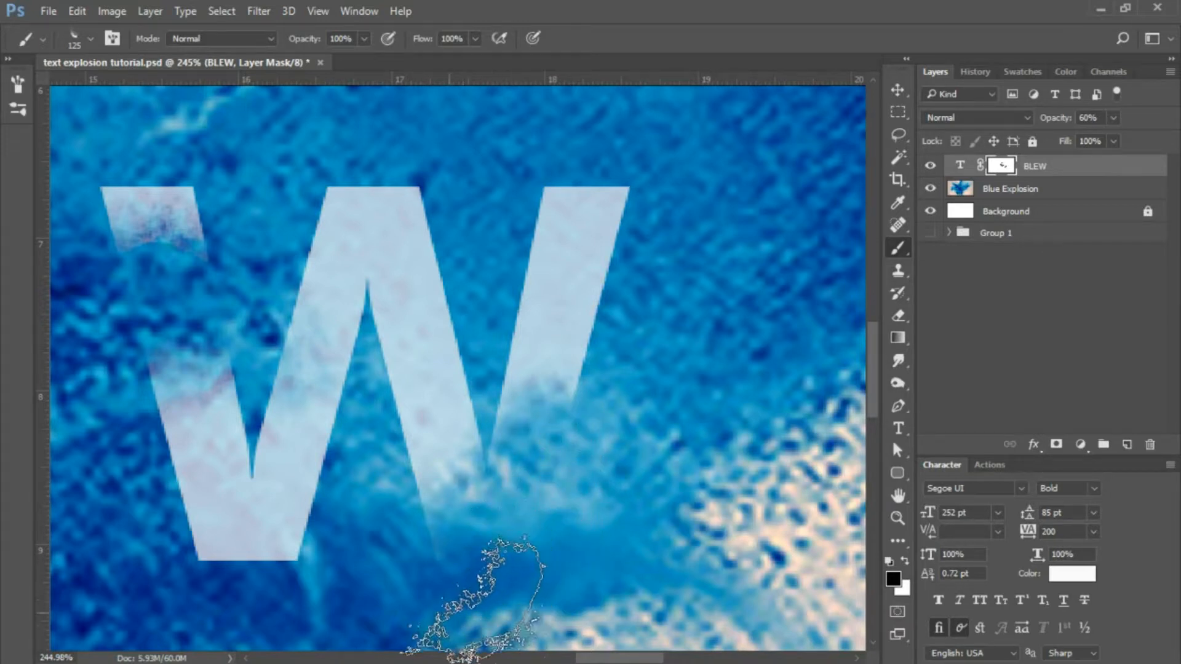
Rotate the 125 px splatter tip and erase the middle of the L's stem on the mask
{"action": "left_click_drag", "start_coordinate": [228, 609], "coordinate": [617, 539]}
{"action": "left_click_drag", "start_coordinate": [273, 454], "coordinate": [557, 490]}
{"action": "mouse_move", "coordinate": [303, 474]}
{"action": "left_mouse_down"}
{"action": "mouse_move", "coordinate": [369, 453]}
{"action": "mouse_move", "coordinate": [530, 462]}
{"action": "left_mouse_up"}
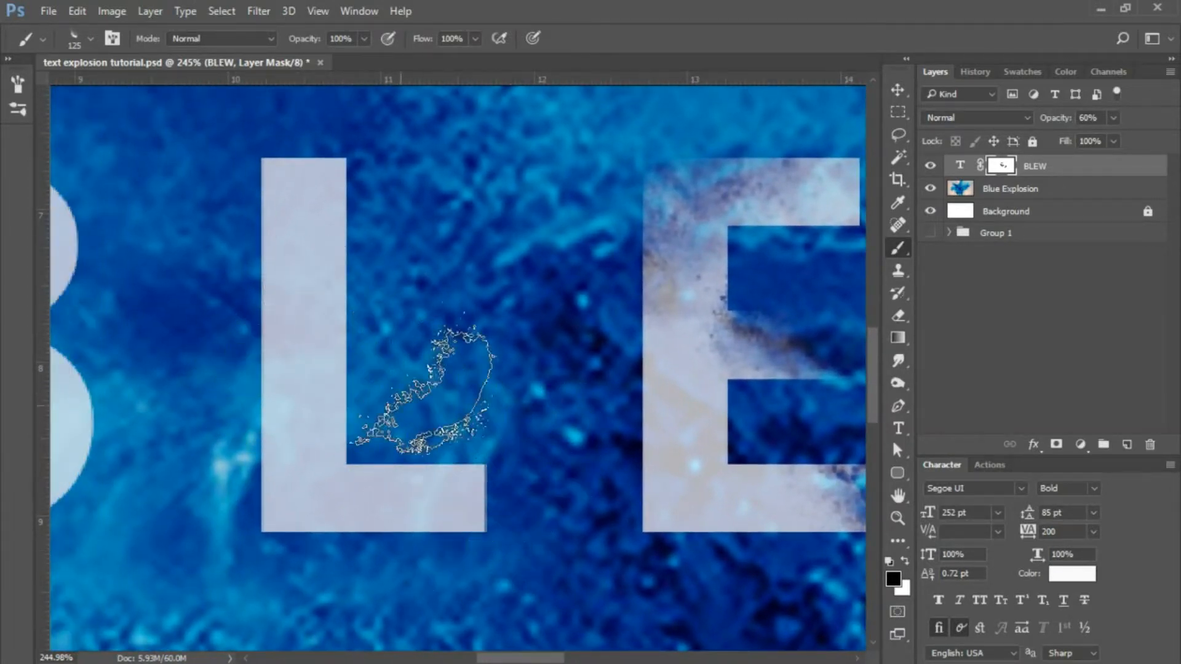
{"action": "right_click", "coordinate": [397, 386]}
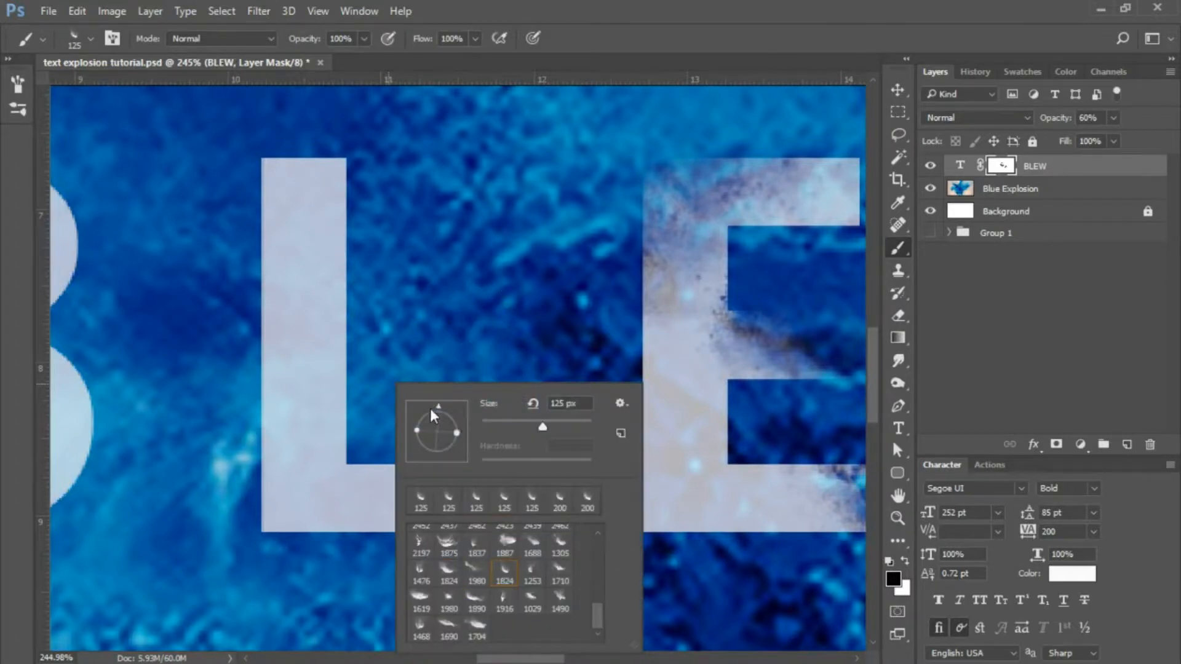
{"action": "mouse_move", "coordinate": [437, 403]}
{"action": "left_mouse_down"}
{"action": "mouse_move", "coordinate": [455, 458]}
{"action": "mouse_move", "coordinate": [400, 458]}
{"action": "left_mouse_up"}
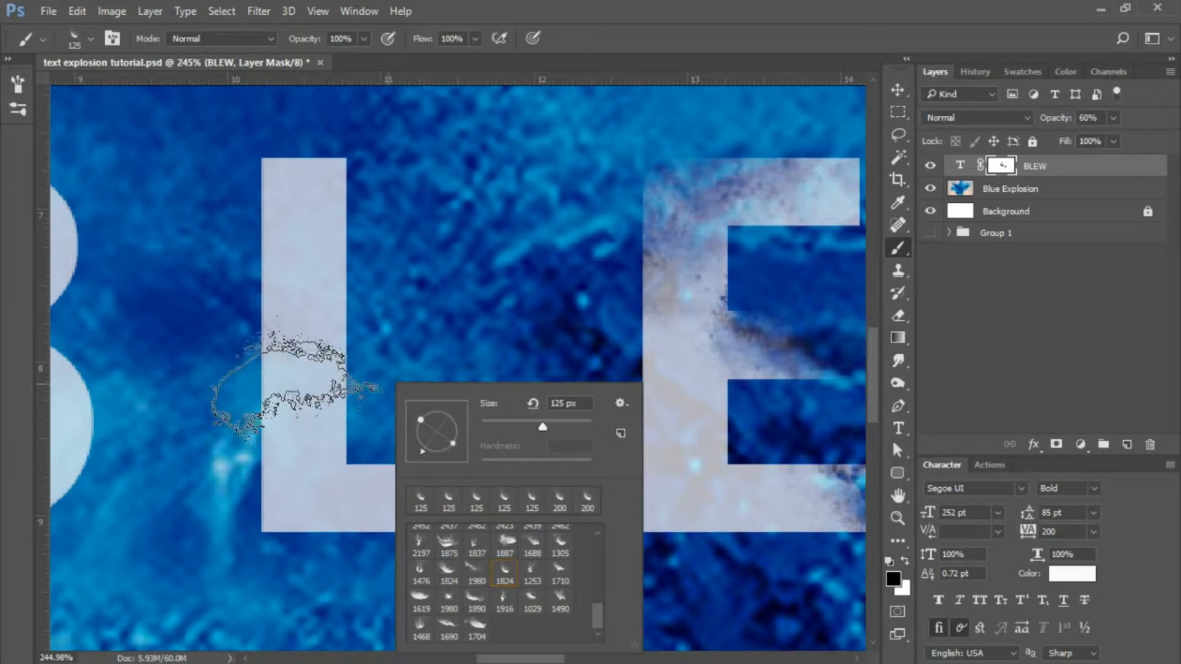
{"action": "left_click", "coordinate": [305, 337]}
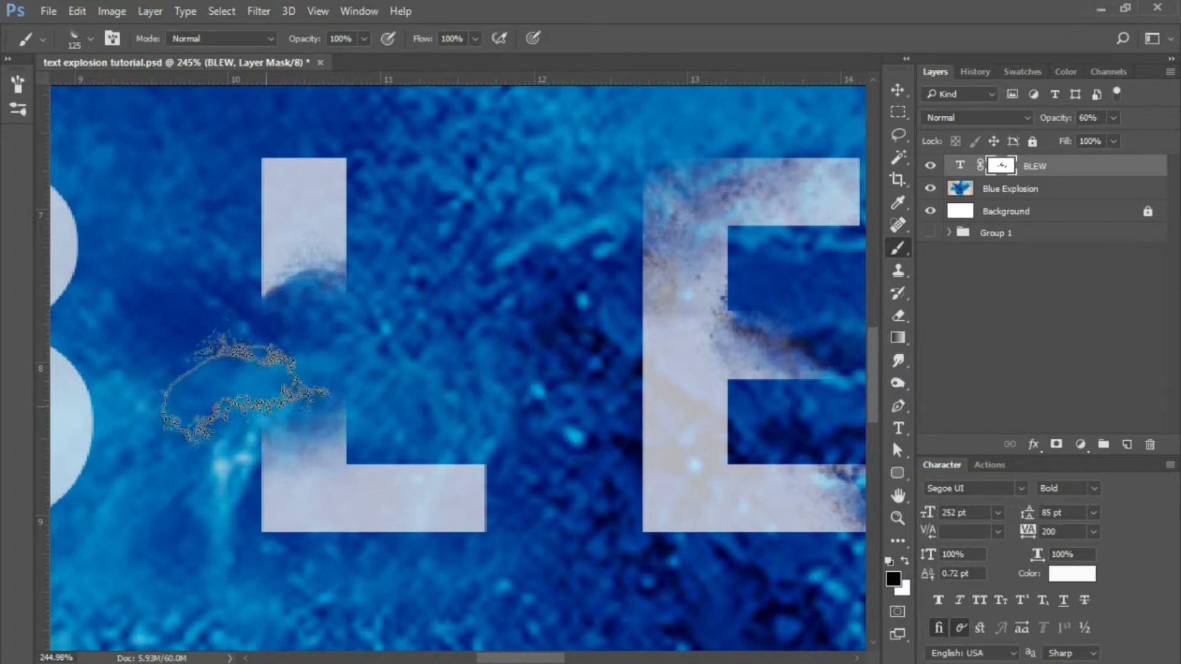
{"action": "mouse_move", "coordinate": [304, 265]}
{"action": "left_mouse_down"}
{"action": "mouse_move", "coordinate": [303, 320]}
{"action": "mouse_move", "coordinate": [442, 289]}
{"action": "mouse_move", "coordinate": [402, 322]}
{"action": "left_mouse_up"}
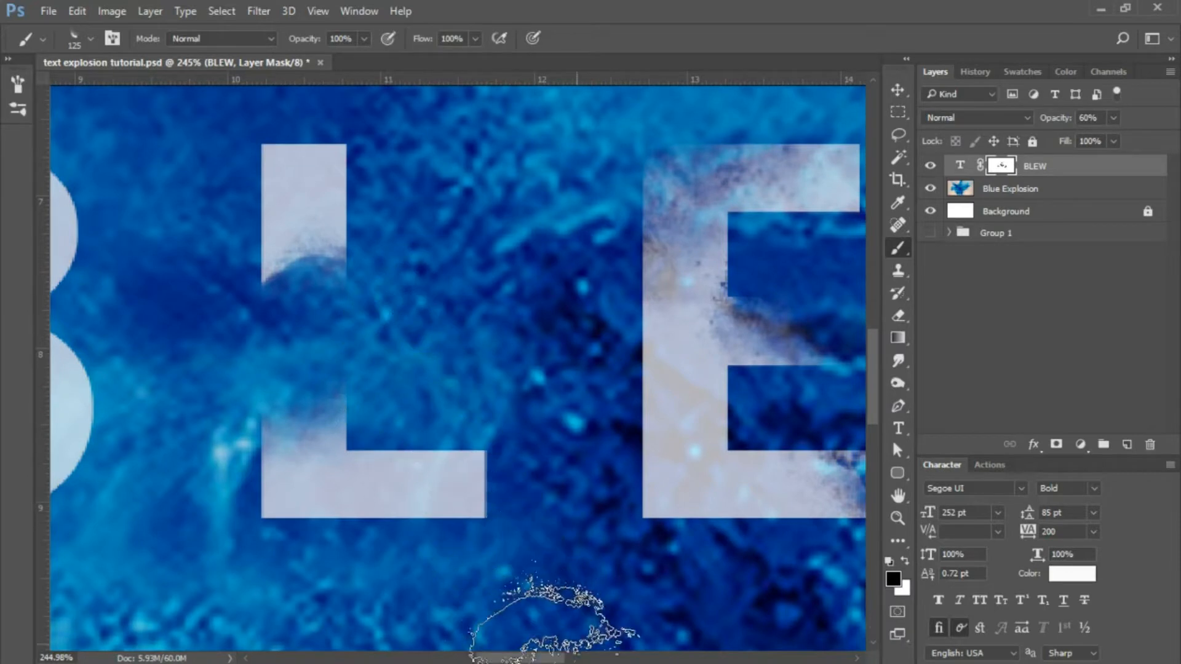
Flip the brush tip's angle and roughen the lower edge of the L's upper stem piece on the mask
{"action": "mouse_move", "coordinate": [577, 661]}
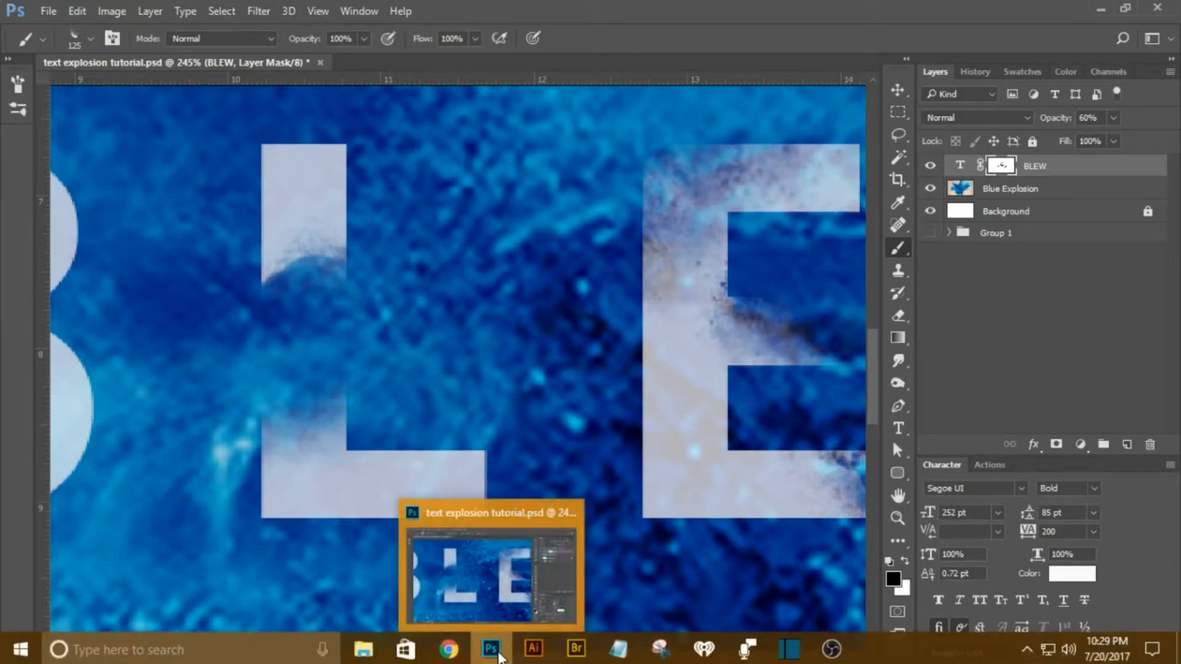
{"action": "right_click", "coordinate": [492, 334]}
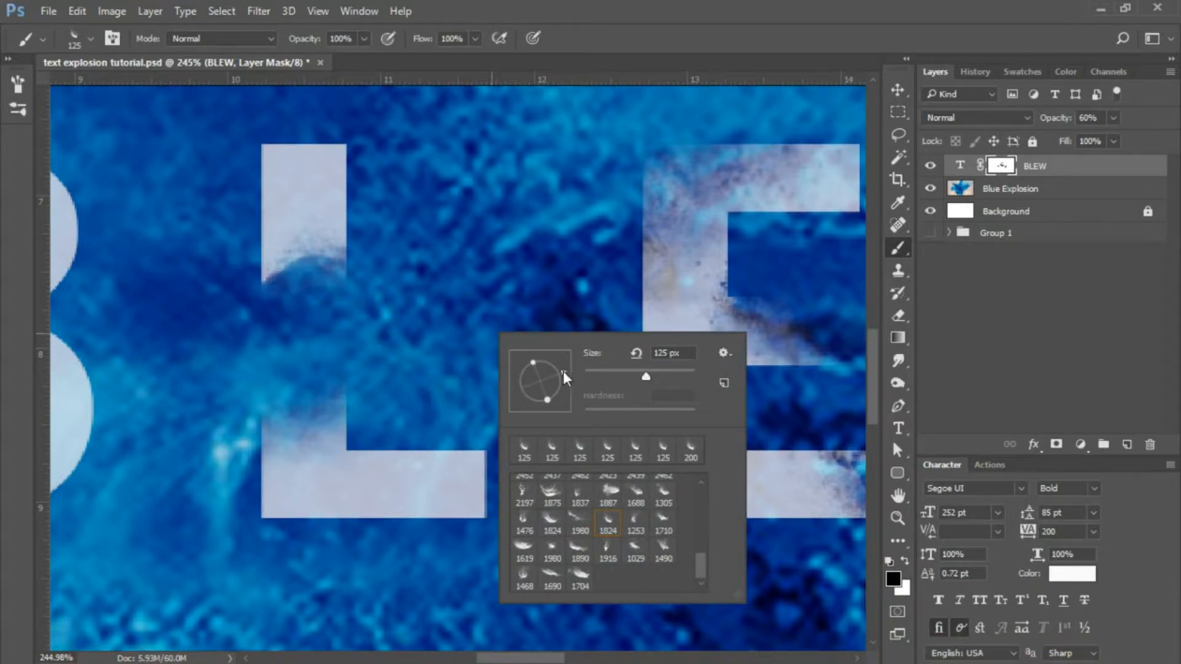
{"action": "left_click_drag", "start_coordinate": [561, 368], "coordinate": [551, 360]}
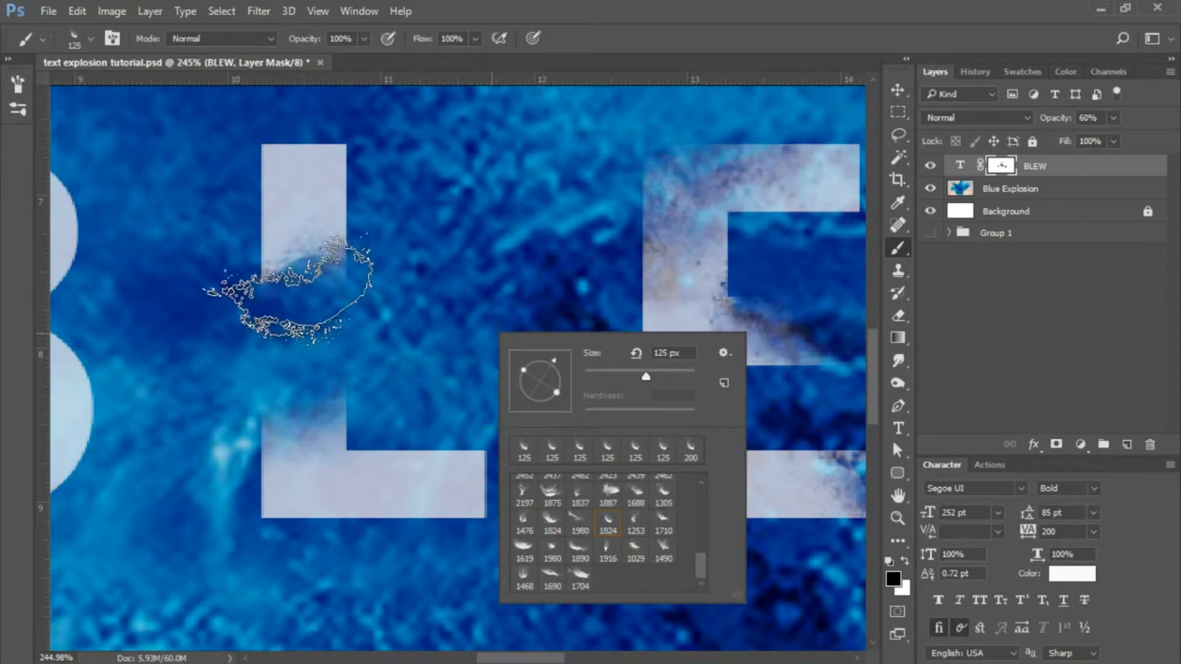
{"action": "left_click_drag", "start_coordinate": [552, 361], "coordinate": [560, 367]}
{"action": "key", "text": "Return"}
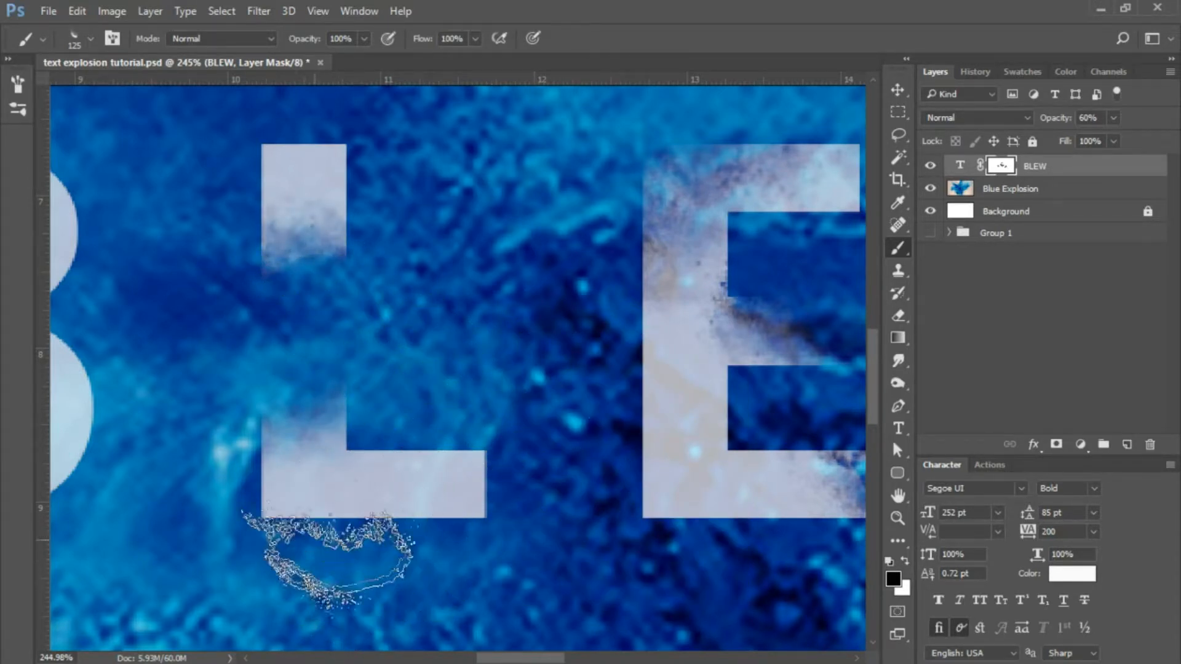
Rotate the 125 px splatter tip and mask away the B's lower-left corner and part of its bottom edge
{"action": "mouse_move", "coordinate": [211, 390]}
{"action": "left_mouse_down"}
{"action": "mouse_move", "coordinate": [596, 327]}
{"action": "mouse_move", "coordinate": [685, 321]}
{"action": "mouse_move", "coordinate": [735, 345]}
{"action": "left_mouse_up"}
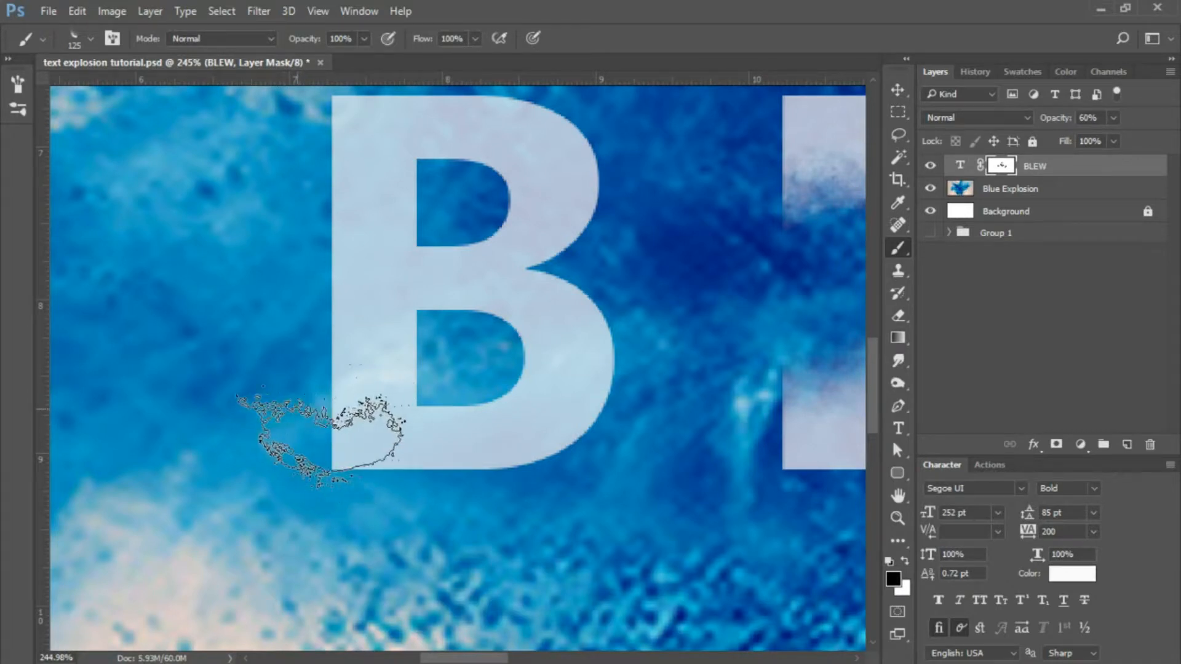
{"action": "right_click", "coordinate": [344, 461]}
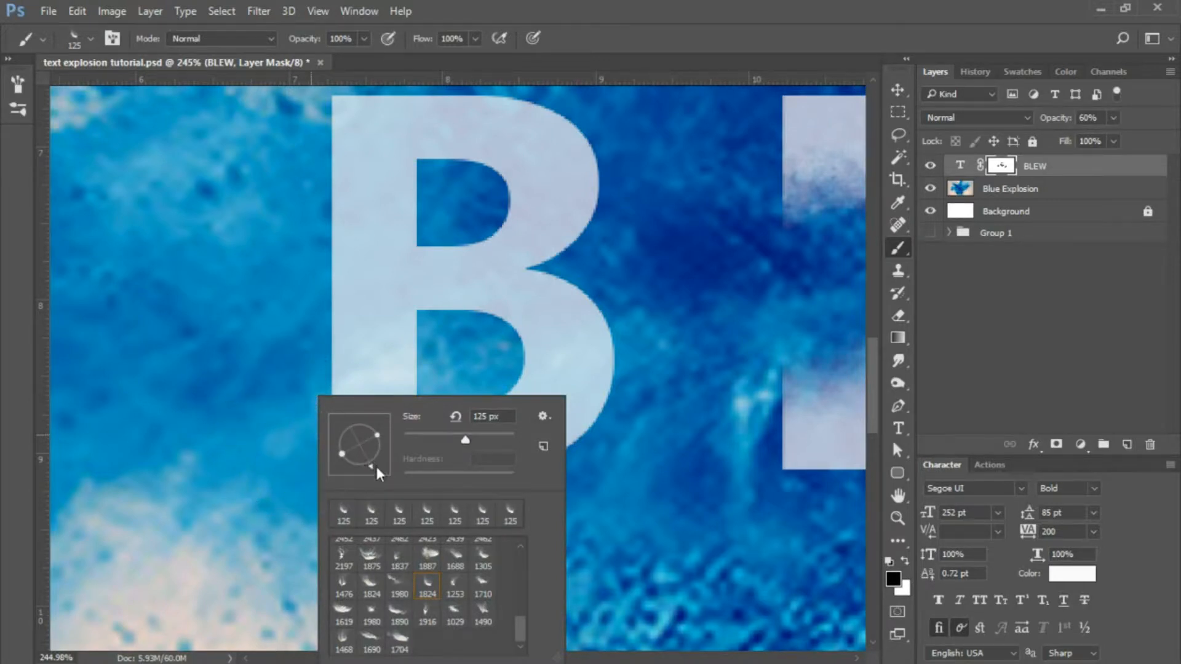
{"action": "left_click_drag", "start_coordinate": [387, 458], "coordinate": [387, 455]}
{"action": "left_click_drag", "start_coordinate": [387, 448], "coordinate": [385, 442]}
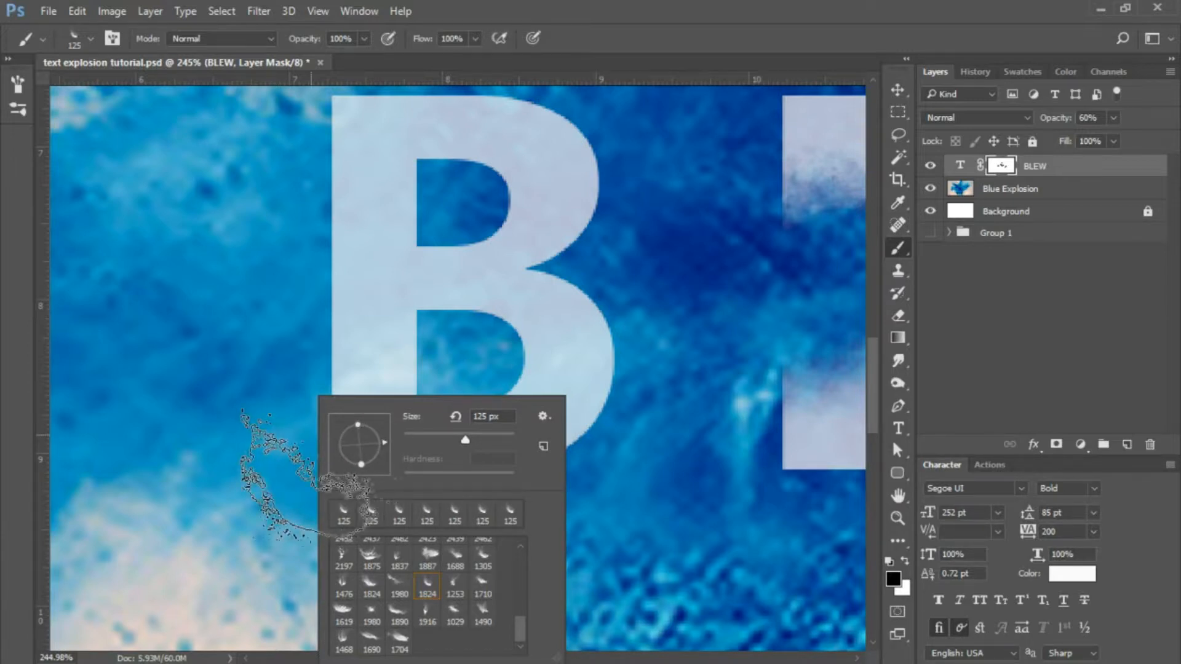
{"action": "left_click", "coordinate": [607, 11]}
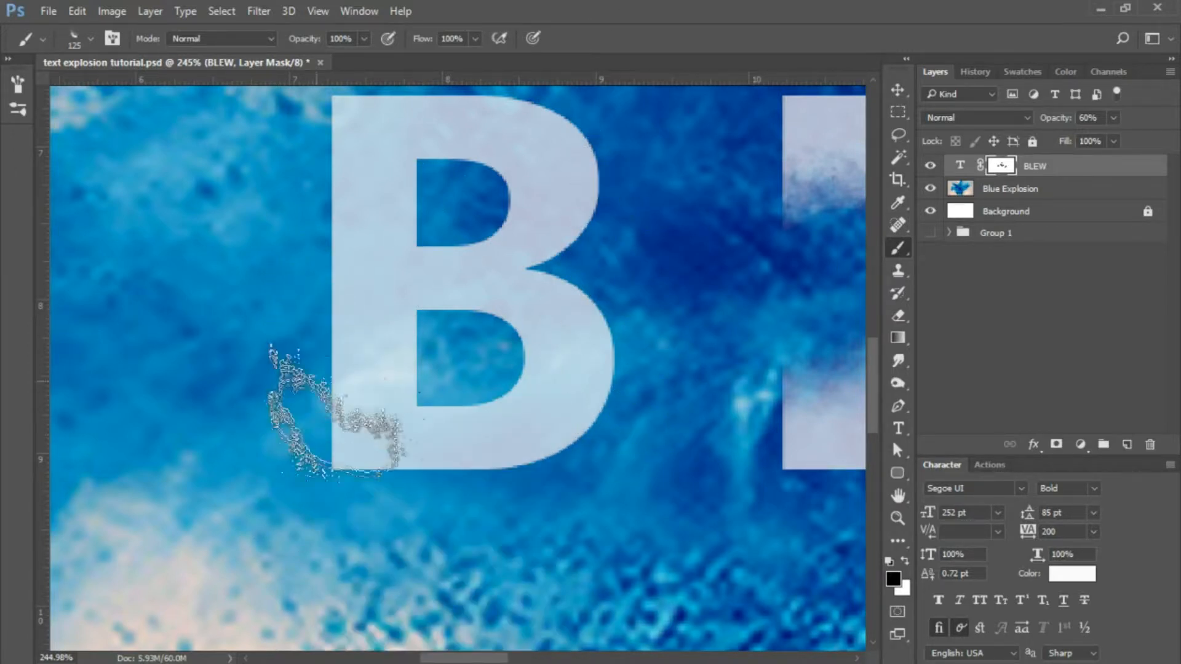
{"action": "mouse_move", "coordinate": [329, 418]}
{"action": "left_mouse_down"}
{"action": "mouse_move", "coordinate": [323, 385]}
{"action": "mouse_move", "coordinate": [358, 422]}
{"action": "mouse_move", "coordinate": [387, 434]}
{"action": "mouse_move", "coordinate": [406, 422]}
{"action": "mouse_move", "coordinate": [422, 448]}
{"action": "mouse_move", "coordinate": [433, 443]}
{"action": "mouse_move", "coordinate": [409, 487]}
{"action": "mouse_move", "coordinate": [308, 422]}
{"action": "mouse_move", "coordinate": [329, 374]}
{"action": "mouse_move", "coordinate": [422, 463]}
{"action": "mouse_move", "coordinate": [458, 480]}
{"action": "mouse_move", "coordinate": [442, 493]}
{"action": "left_mouse_up"}
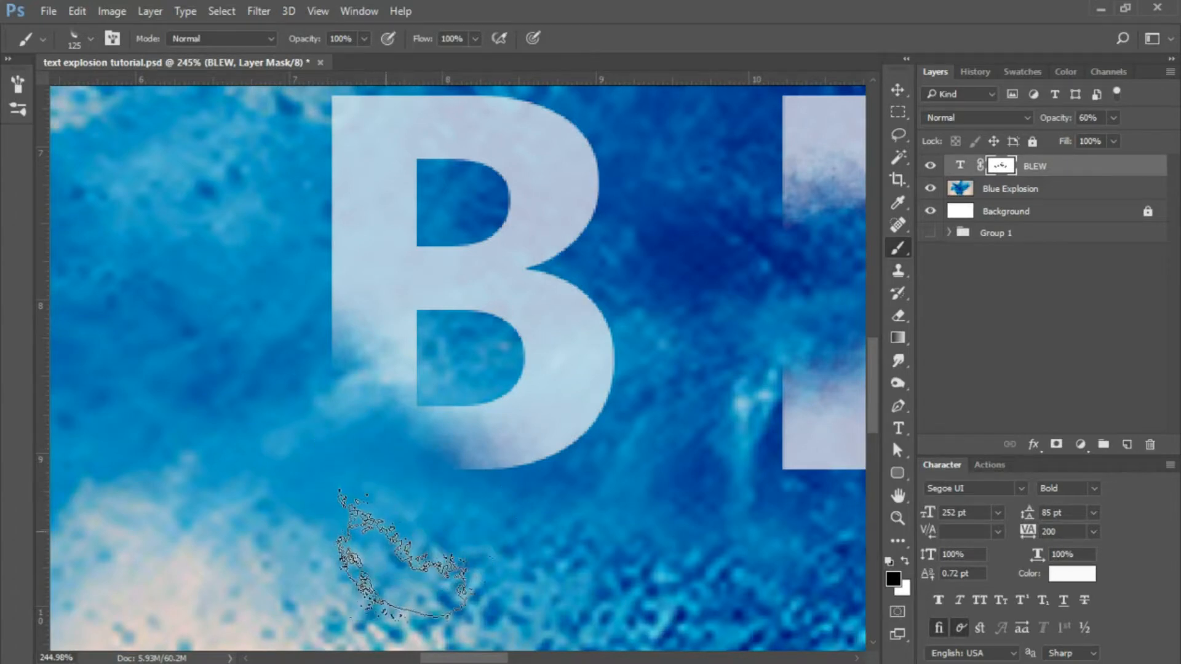
{"action": "right_click", "coordinate": [515, 397]}
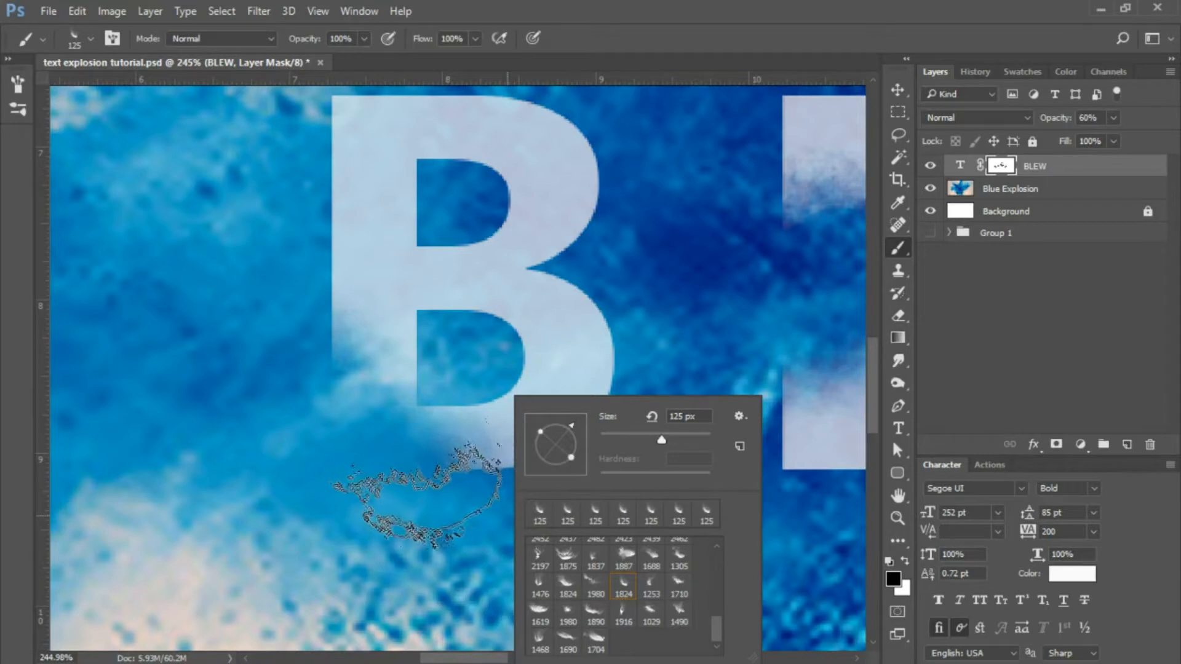
{"action": "key", "text": "Escape"}
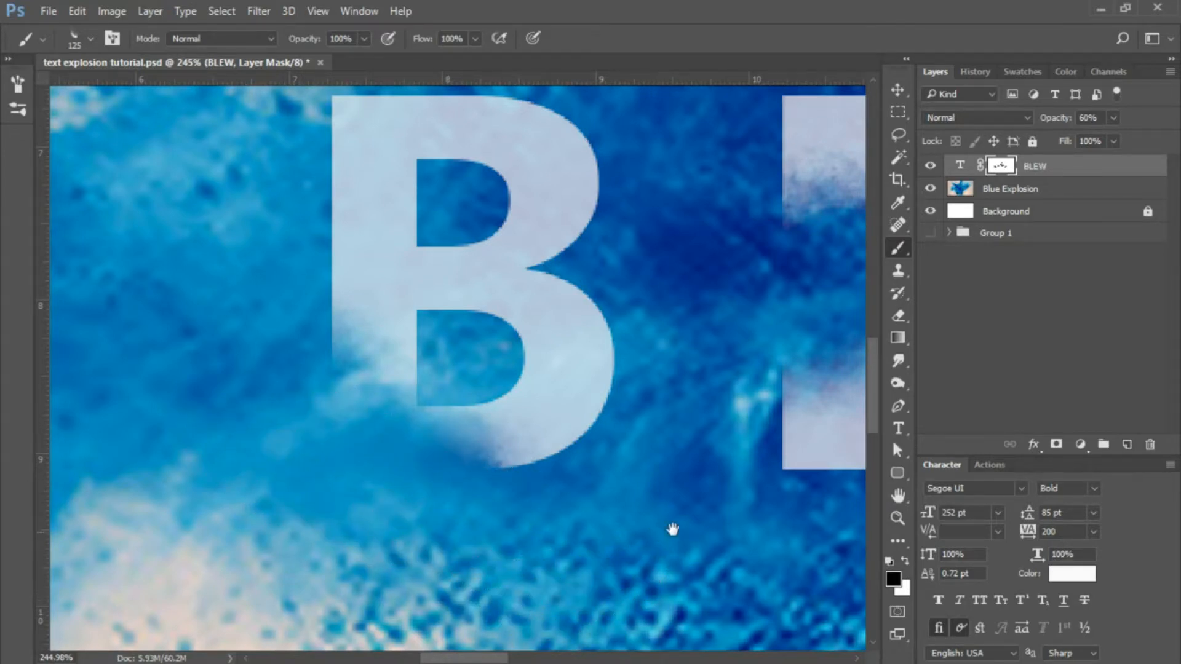
Set the BLEW text layer's opacity to 100% and show the whole composition
{"action": "left_click_drag", "start_coordinate": [673, 529], "coordinate": [126, 538]}
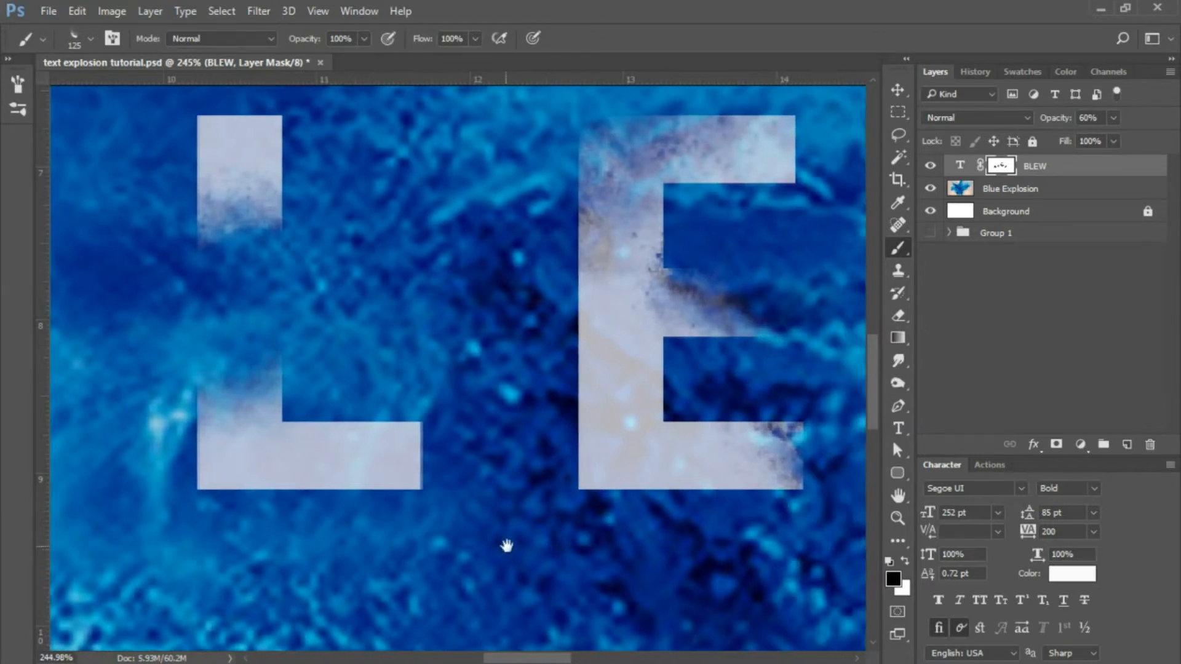
{"action": "left_click_drag", "start_coordinate": [577, 548], "coordinate": [524, 551]}
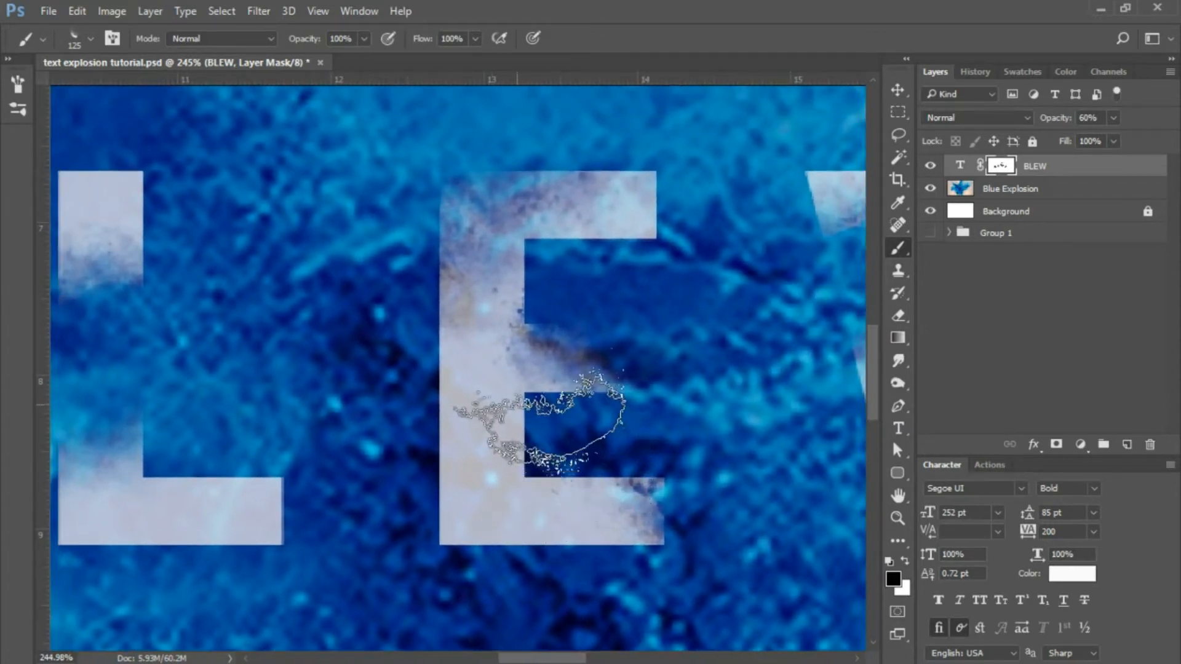
{"action": "left_click_drag", "start_coordinate": [538, 422], "coordinate": [449, 342]}
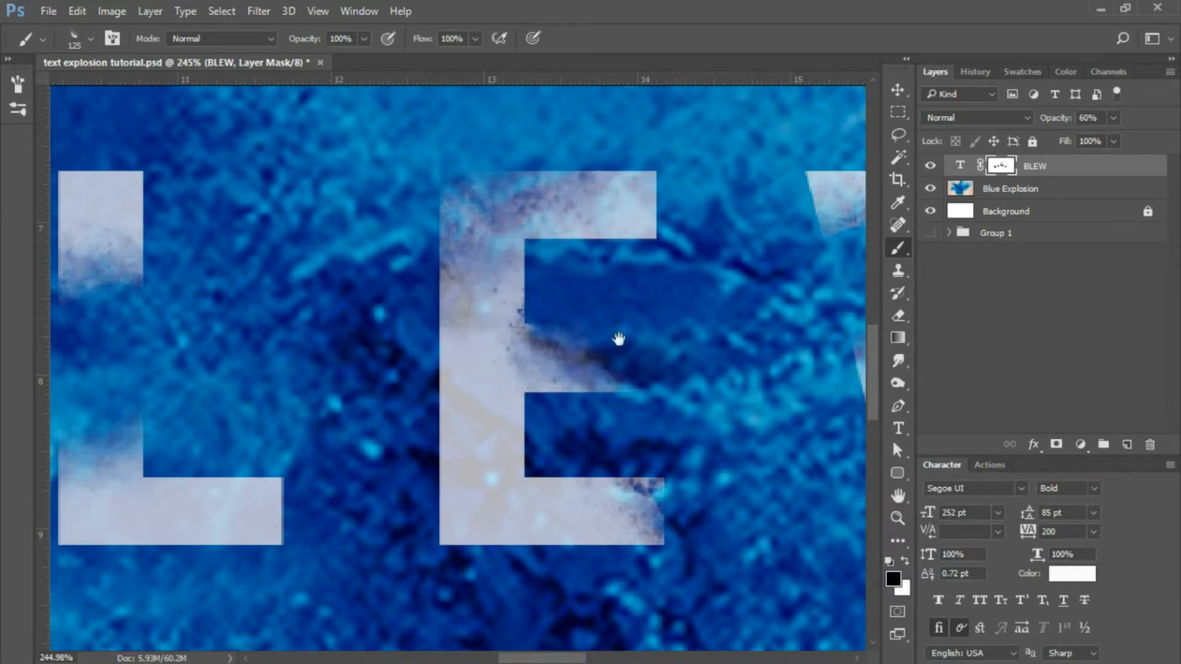
{"action": "left_click_drag", "start_coordinate": [739, 386], "coordinate": [404, 390]}
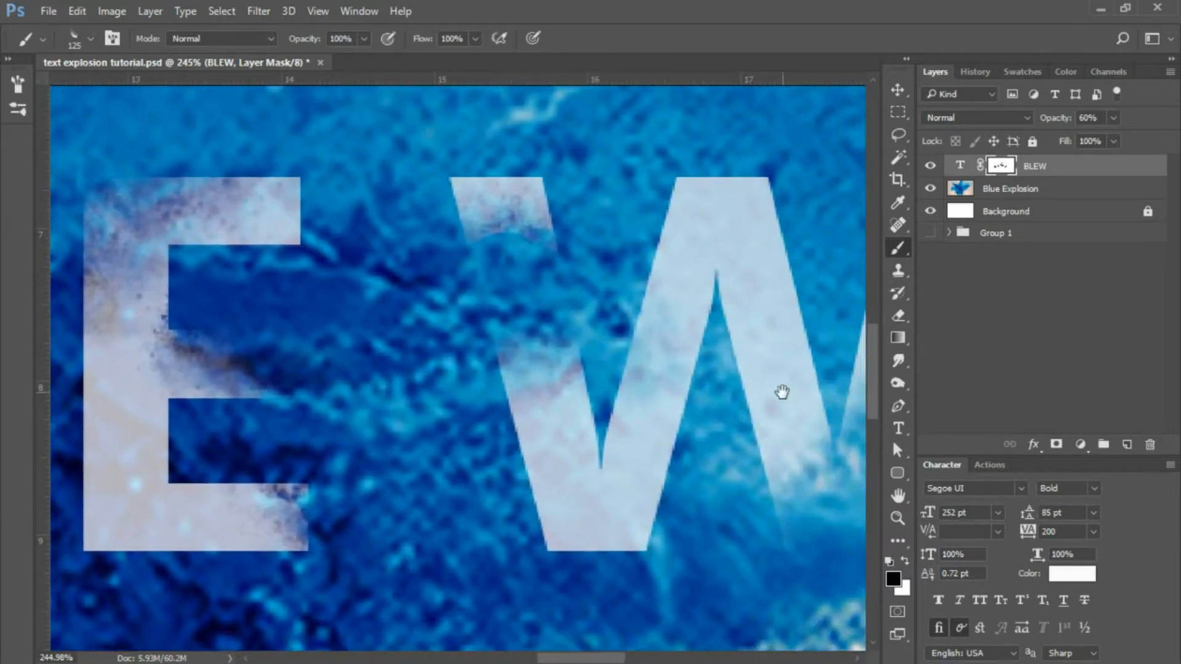
{"action": "left_click_drag", "start_coordinate": [780, 390], "coordinate": [535, 356]}
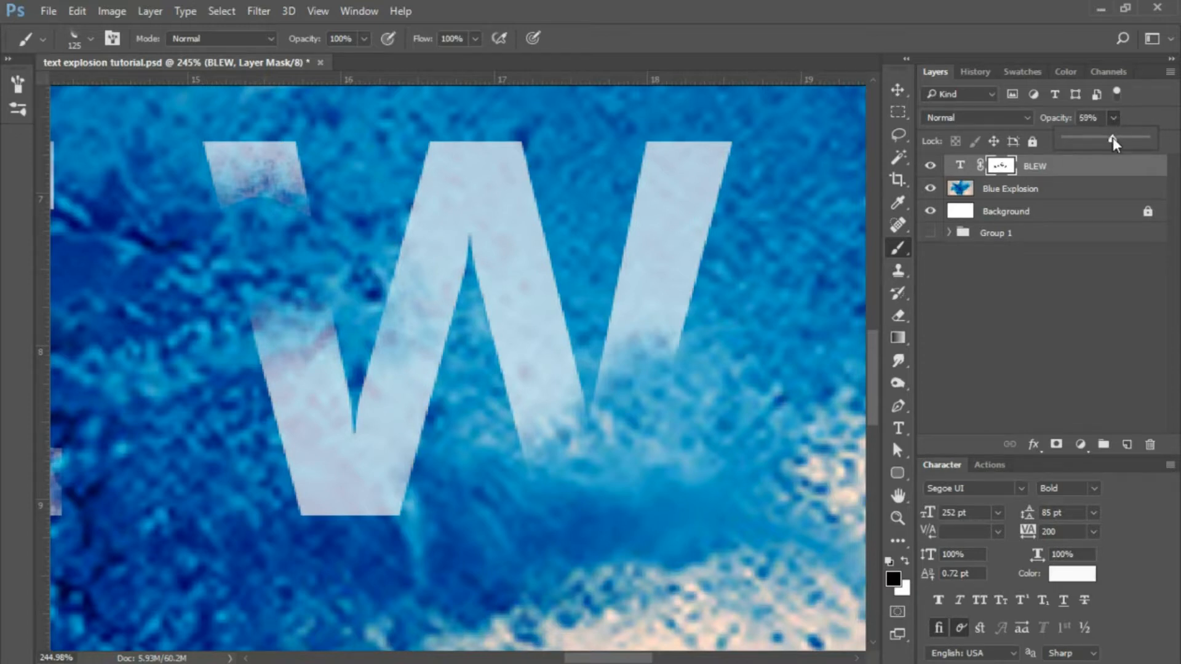
{"action": "left_click_drag", "start_coordinate": [1154, 144], "coordinate": [1167, 147]}
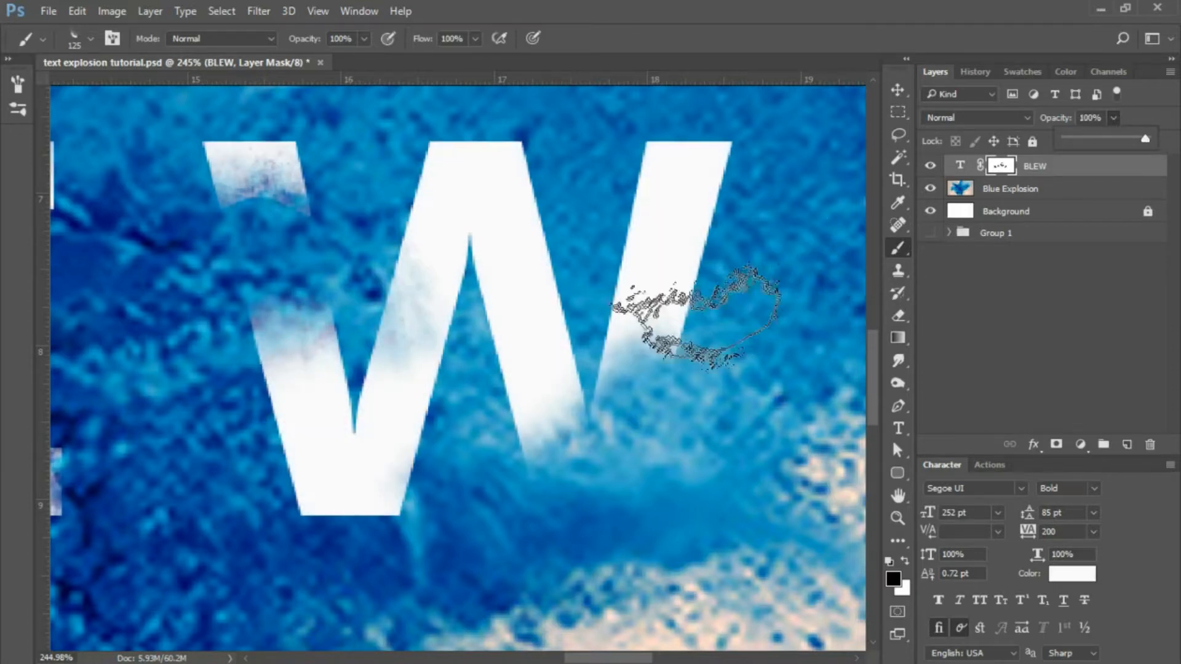
{"action": "scroll", "coordinate": [584, 351], "scroll_direction": "down", "scroll_amount": 5}
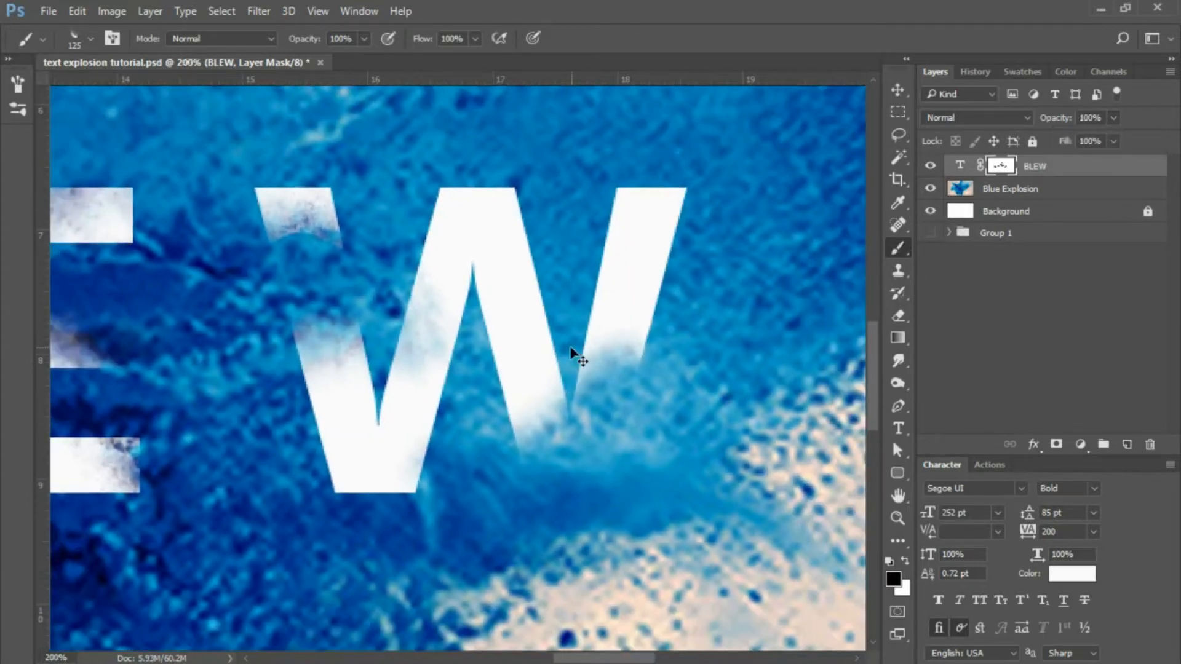
{"action": "scroll", "coordinate": [567, 352], "scroll_direction": "down", "scroll_amount": 1}
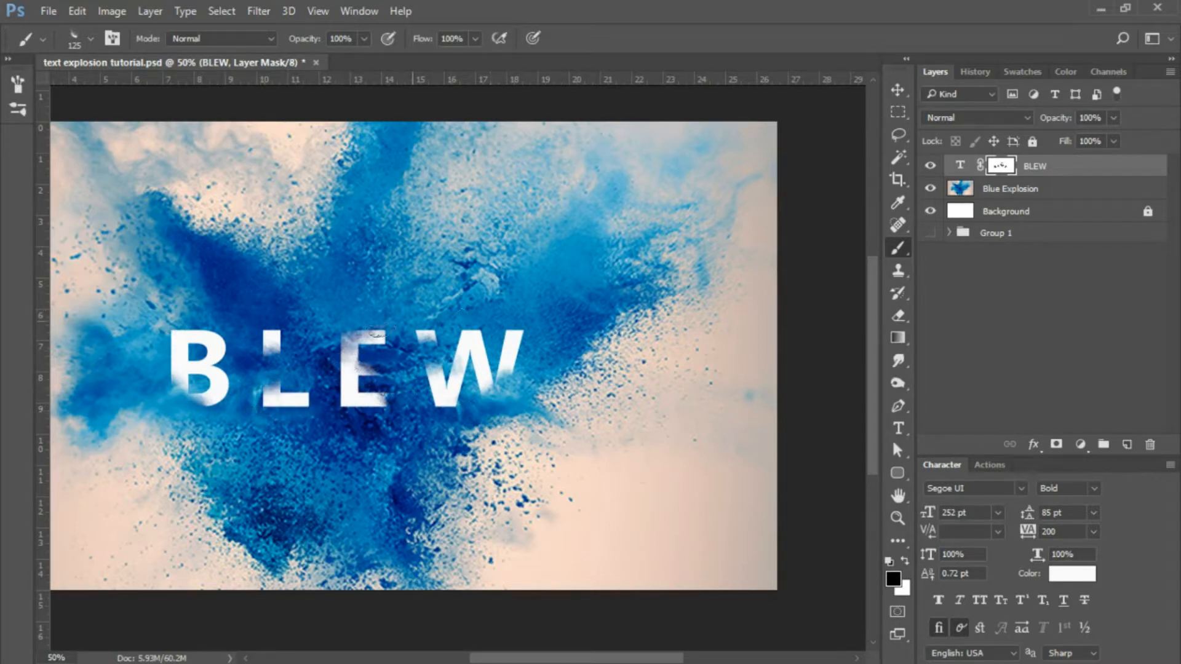
{"action": "left_click", "coordinate": [896, 519]}
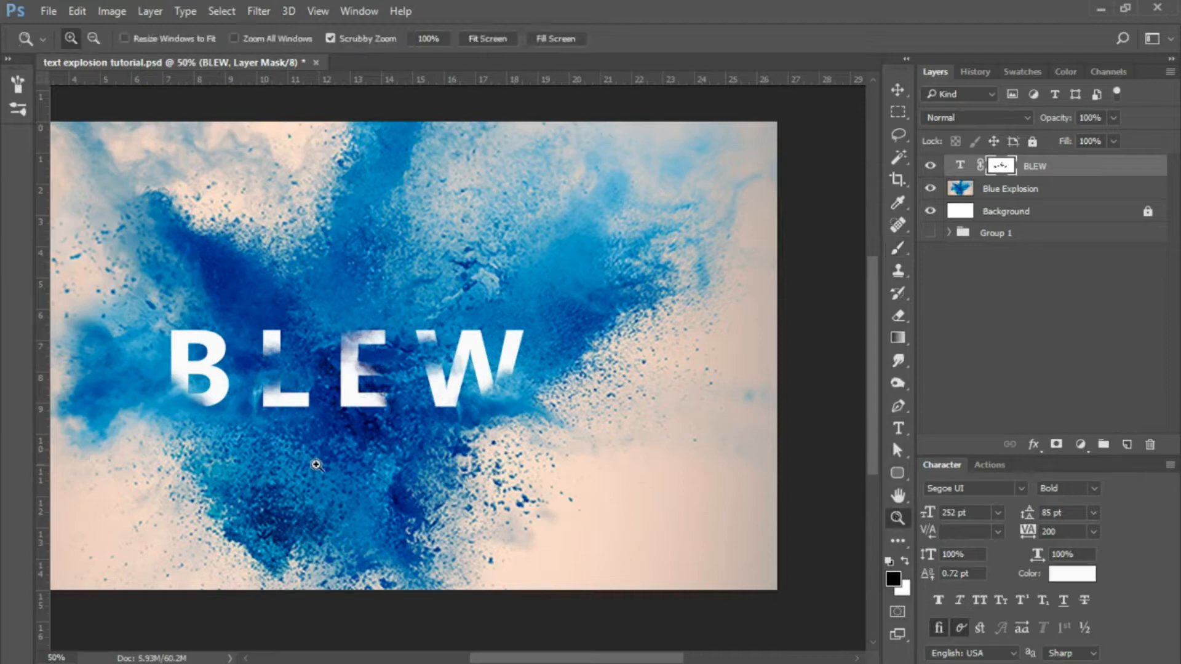
Paint with the 125 px splatter brush on the BLEW layer mask to erode the B's bottom curve
{"action": "left_click_drag", "start_coordinate": [215, 408], "coordinate": [319, 398]}
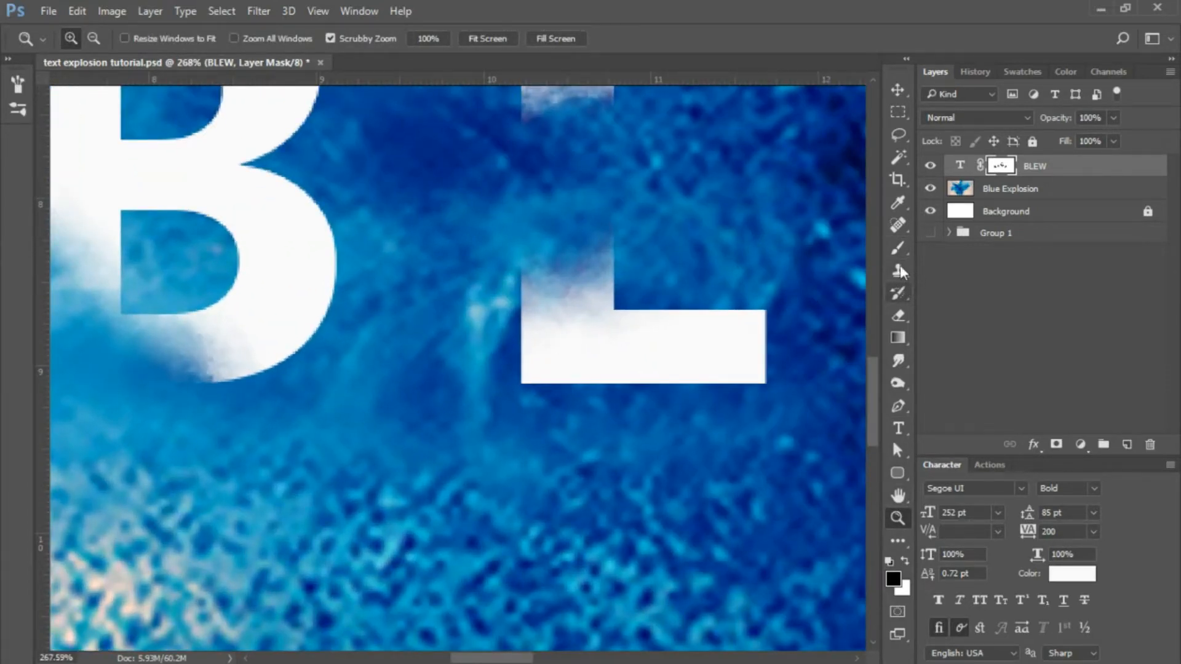
{"action": "left_click", "coordinate": [898, 248]}
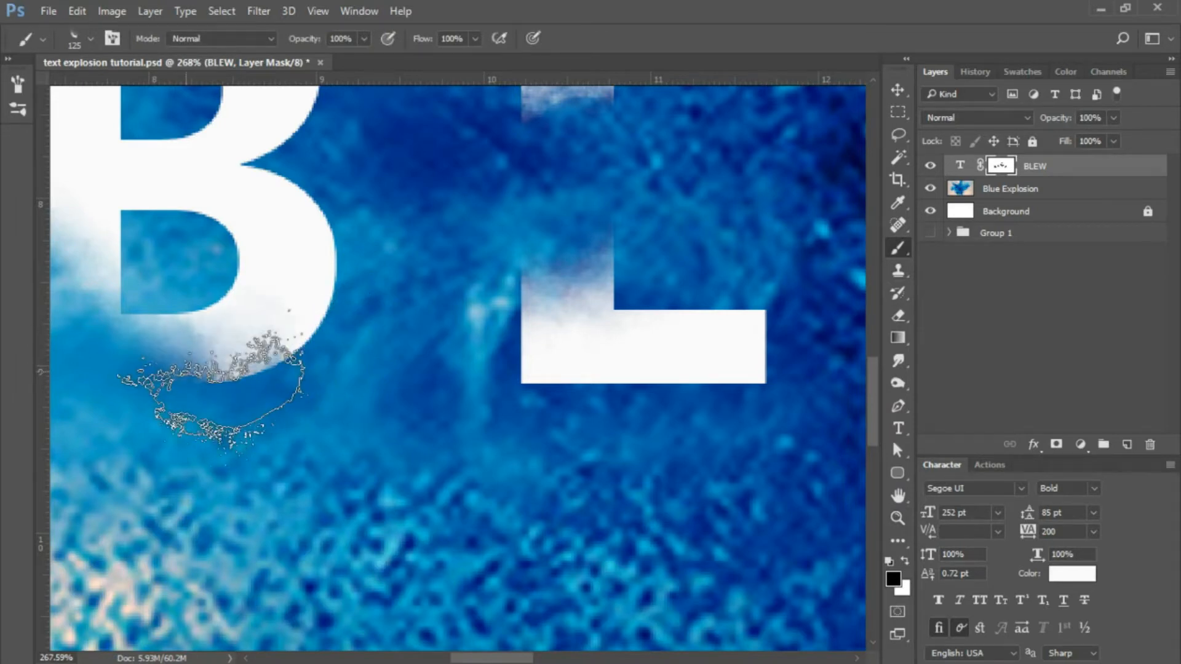
{"action": "left_click", "coordinate": [210, 390]}
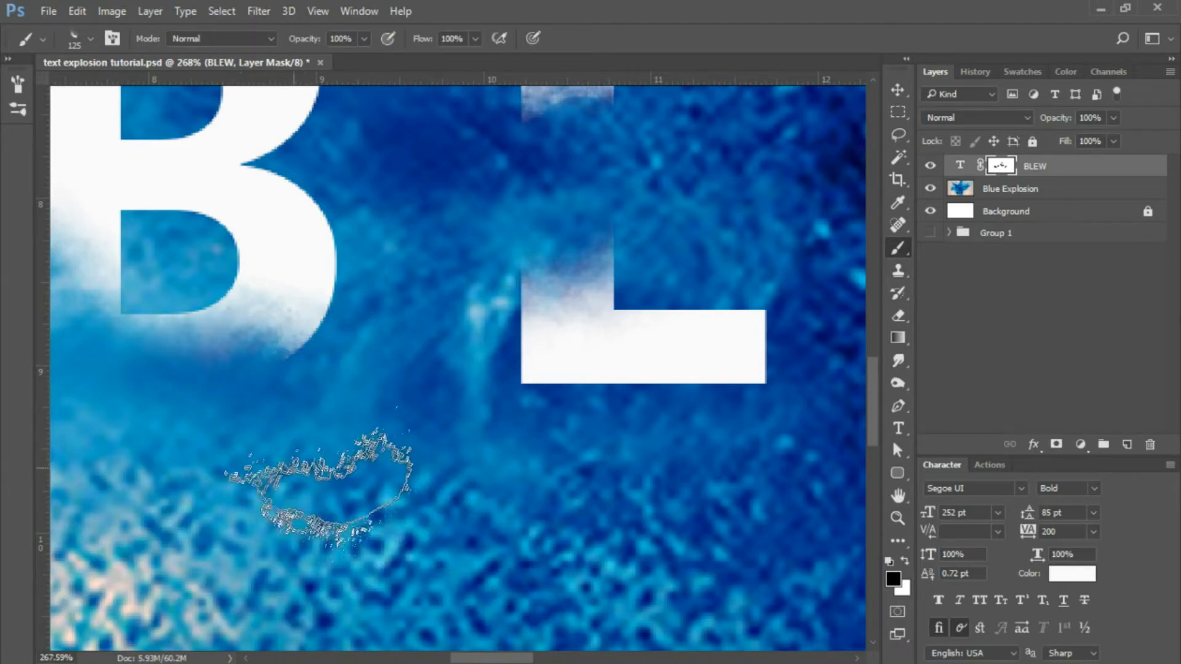
Rotate the 125 px splatter tip and mask away the B's upper-left corner
{"action": "left_click_drag", "start_coordinate": [176, 347], "coordinate": [452, 552]}
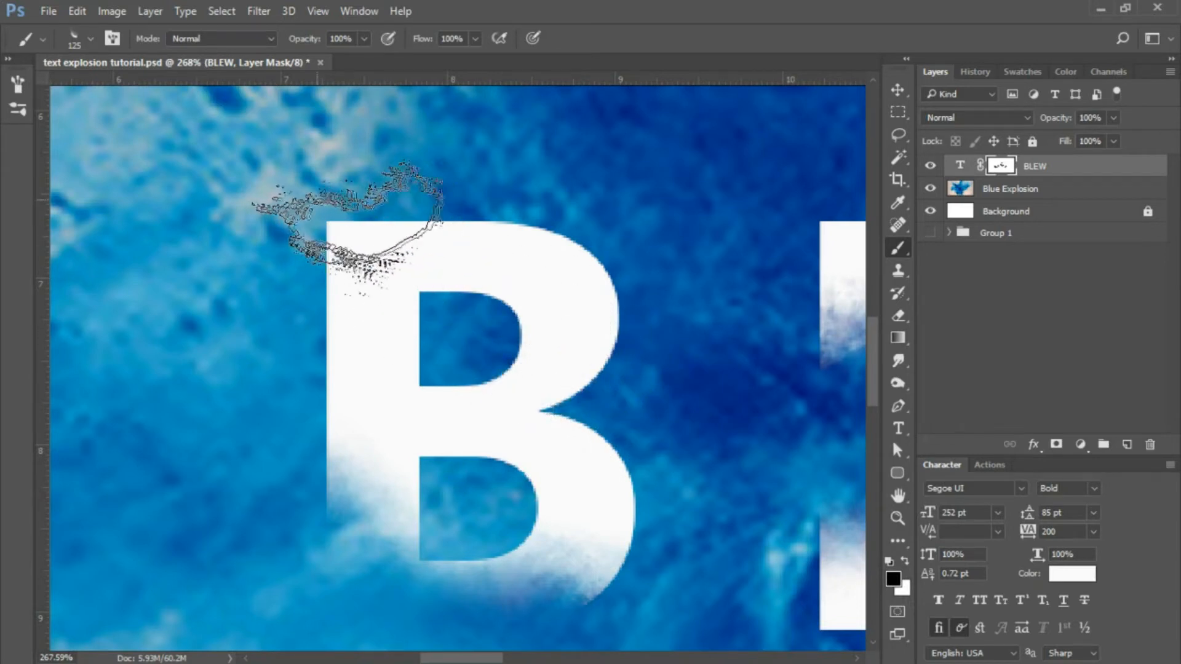
{"action": "right_click", "coordinate": [342, 226]}
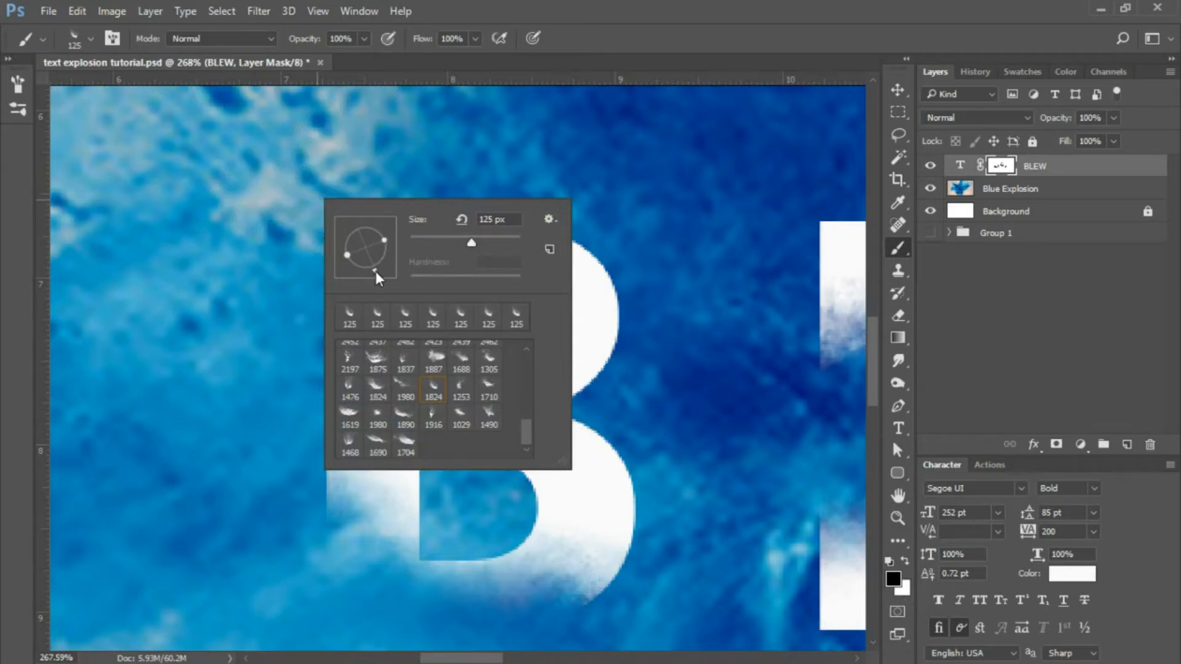
{"action": "left_click_drag", "start_coordinate": [363, 271], "coordinate": [359, 271]}
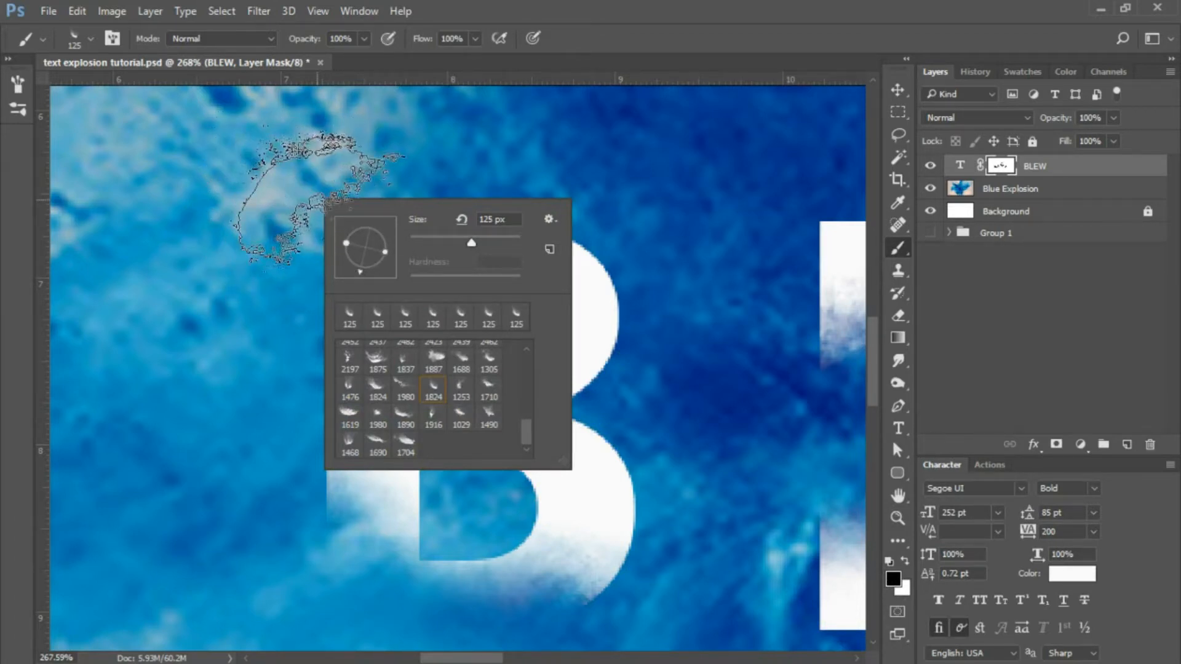
{"action": "left_click", "coordinate": [591, 51]}
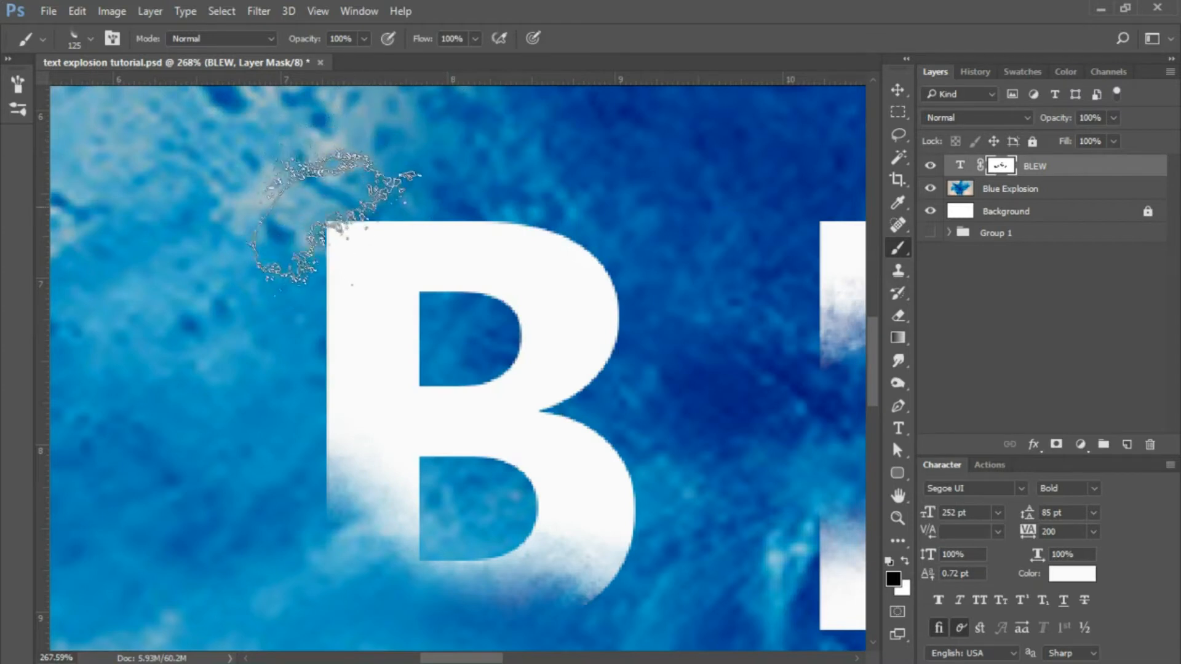
{"action": "left_click", "coordinate": [347, 228]}
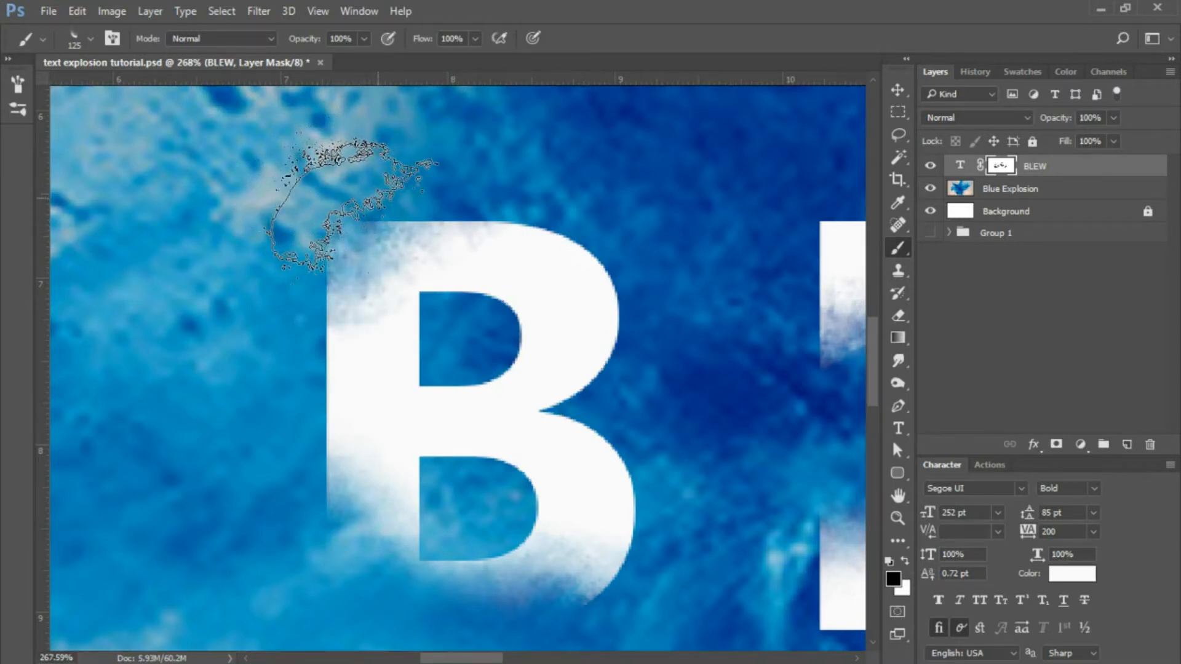
Reduce the splatter tip to 45 px, rotate it, and roughen the top edge near the B's eroded upper-left corner
{"action": "key", "text": "bracketleft"}
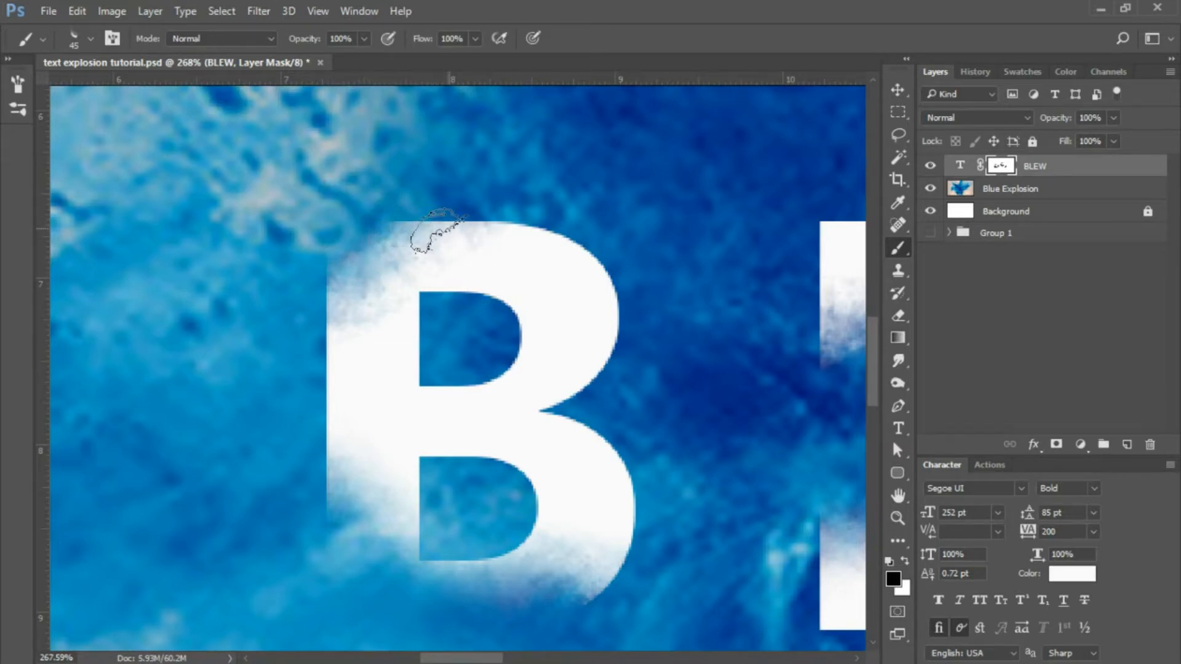
{"action": "scroll", "coordinate": [438, 231], "scroll_direction": "down", "scroll_amount": 1}
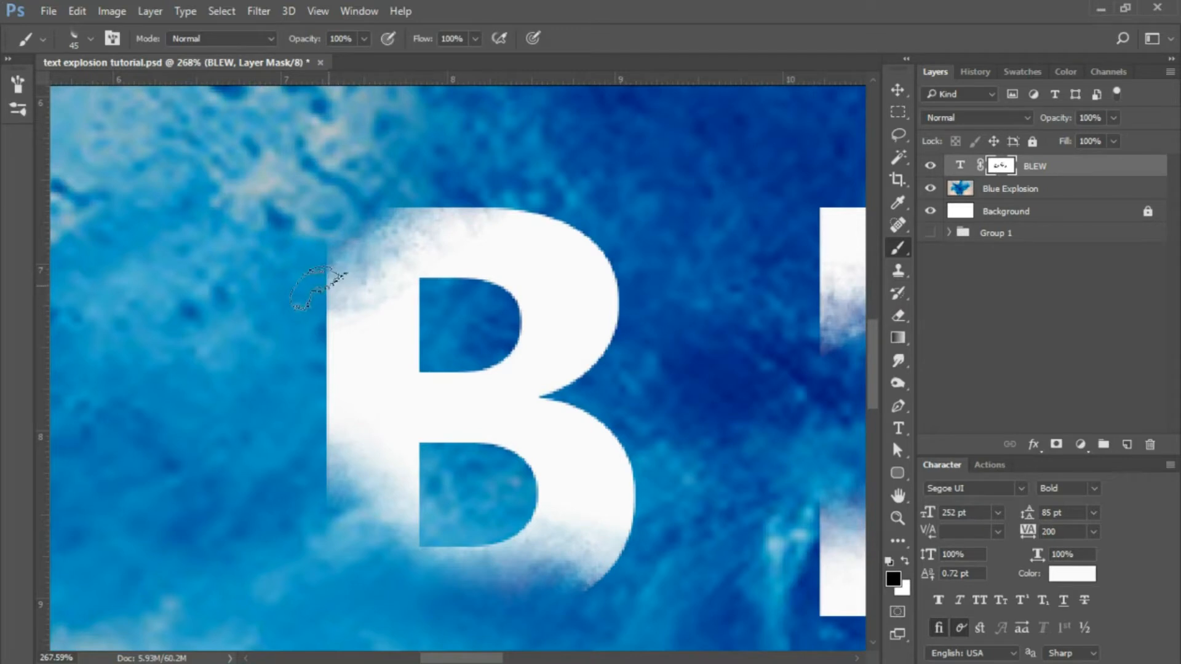
{"action": "right_click", "coordinate": [400, 223]}
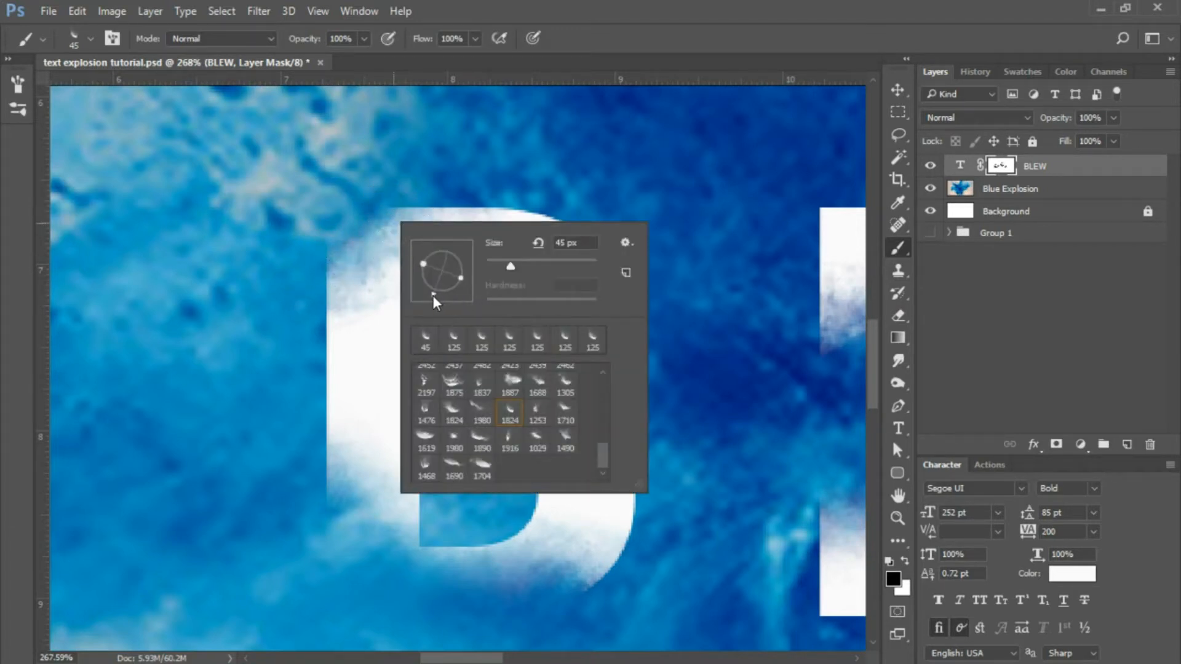
{"action": "left_click_drag", "start_coordinate": [433, 296], "coordinate": [429, 292]}
{"action": "left_click", "coordinate": [398, 208]}
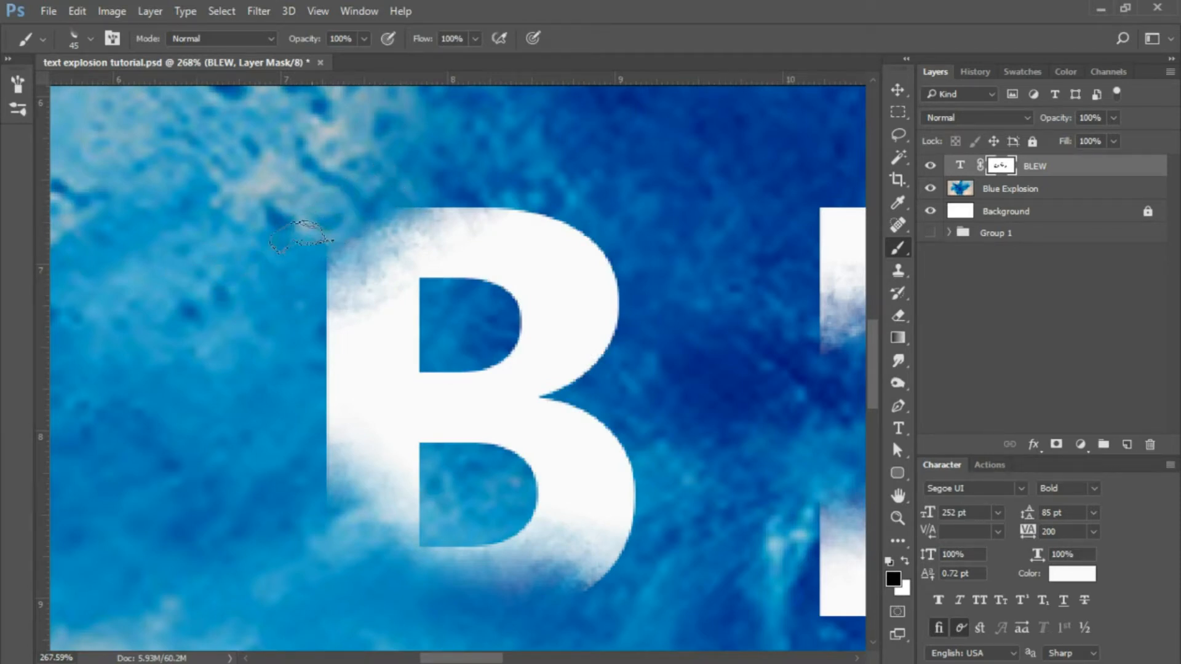
Rotate the 45 px splatter tip again and soften the left edge of the B's eroded upper corner on the mask
{"action": "right_click", "coordinate": [302, 311]}
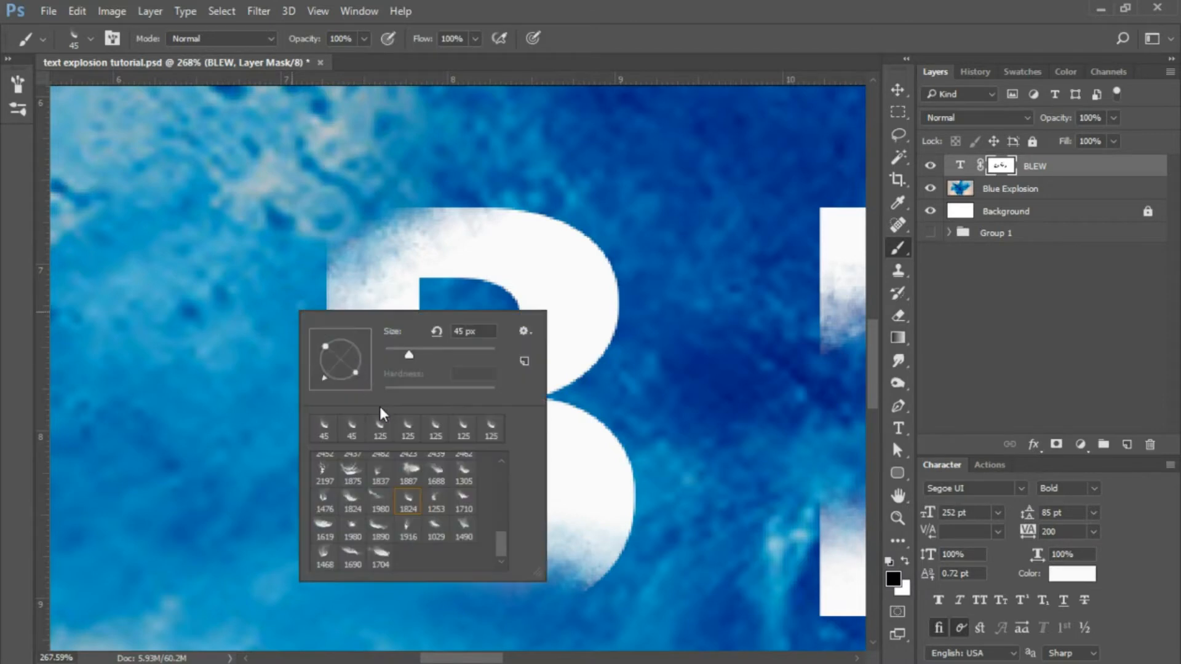
{"action": "left_click_drag", "start_coordinate": [334, 382], "coordinate": [349, 375]}
{"action": "left_click", "coordinate": [323, 253]}
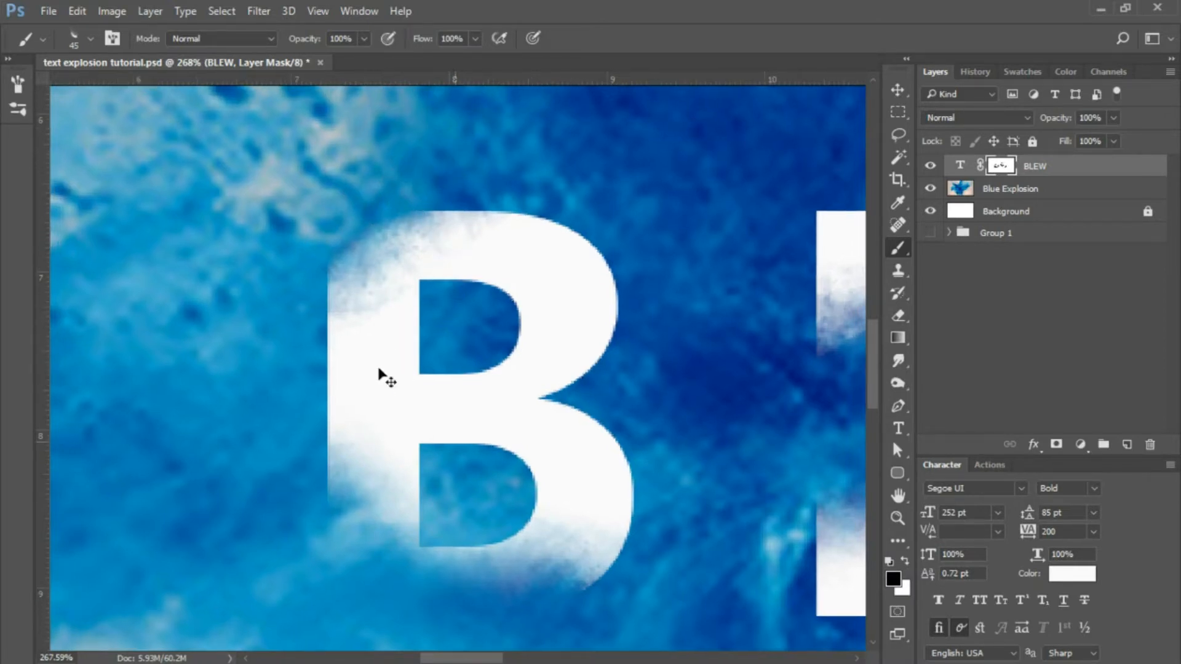
Duplicate the Blue Explosion layer and apply a High Pass filter with a 2.0 pixel radius to the copy
{"action": "scroll", "coordinate": [382, 378], "scroll_direction": "down", "scroll_amount": 8}
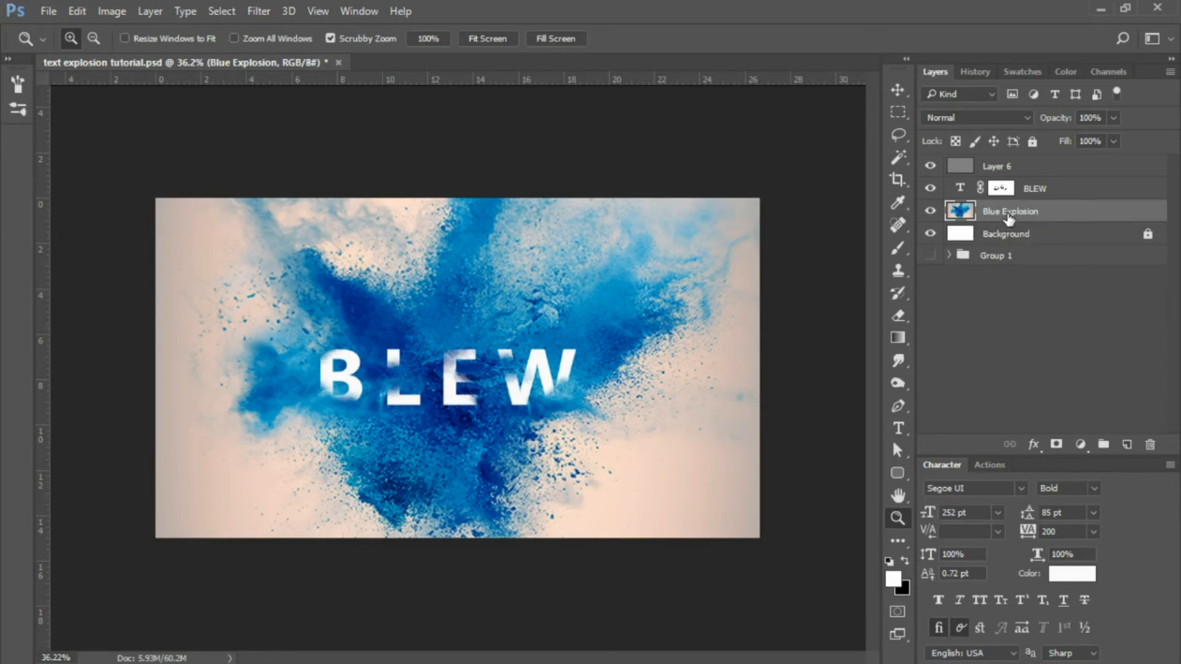
{"action": "key", "text": "ctrl+j"}
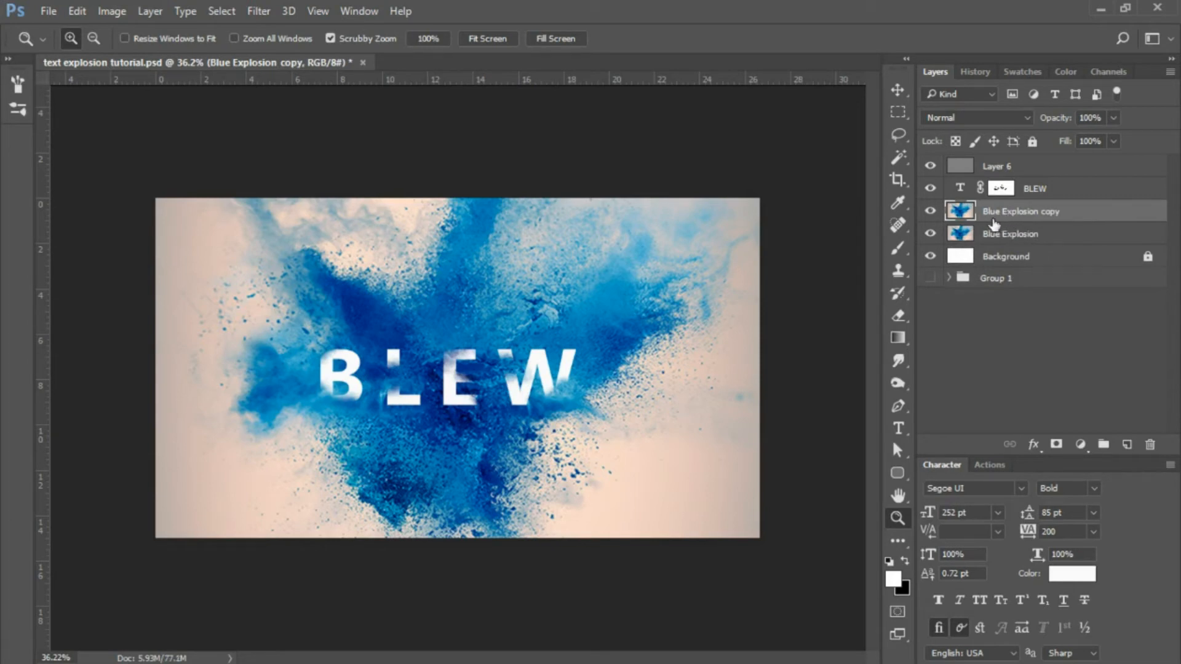
{"action": "left_click", "coordinate": [260, 11]}
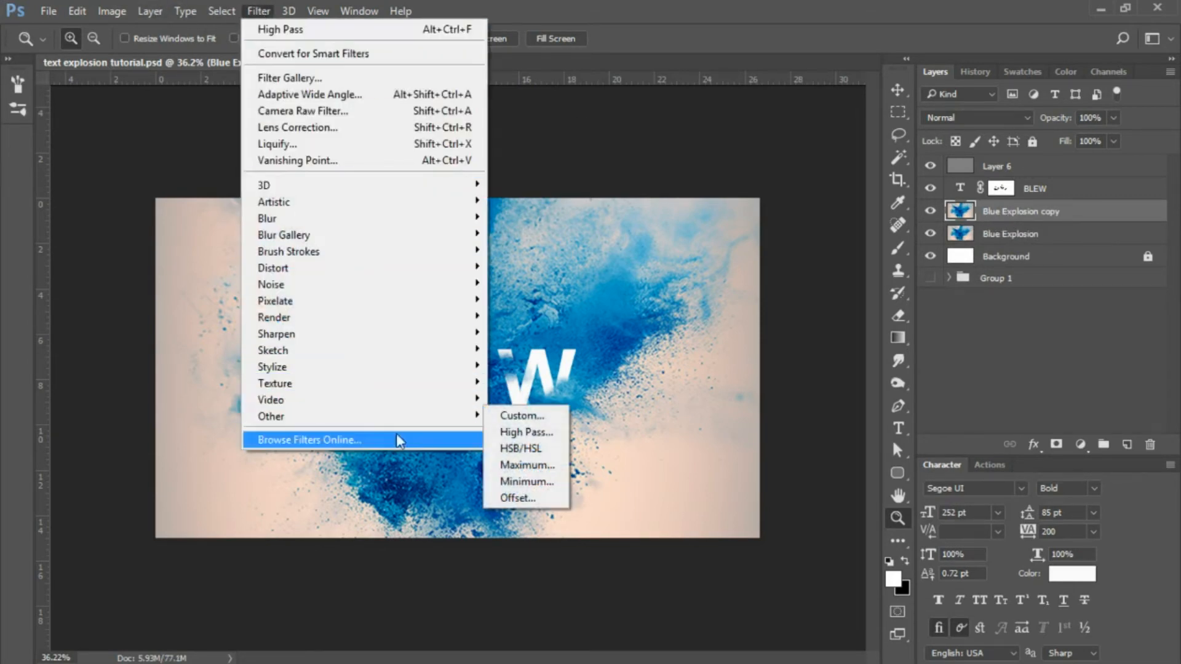
{"action": "left_click", "coordinate": [518, 438]}
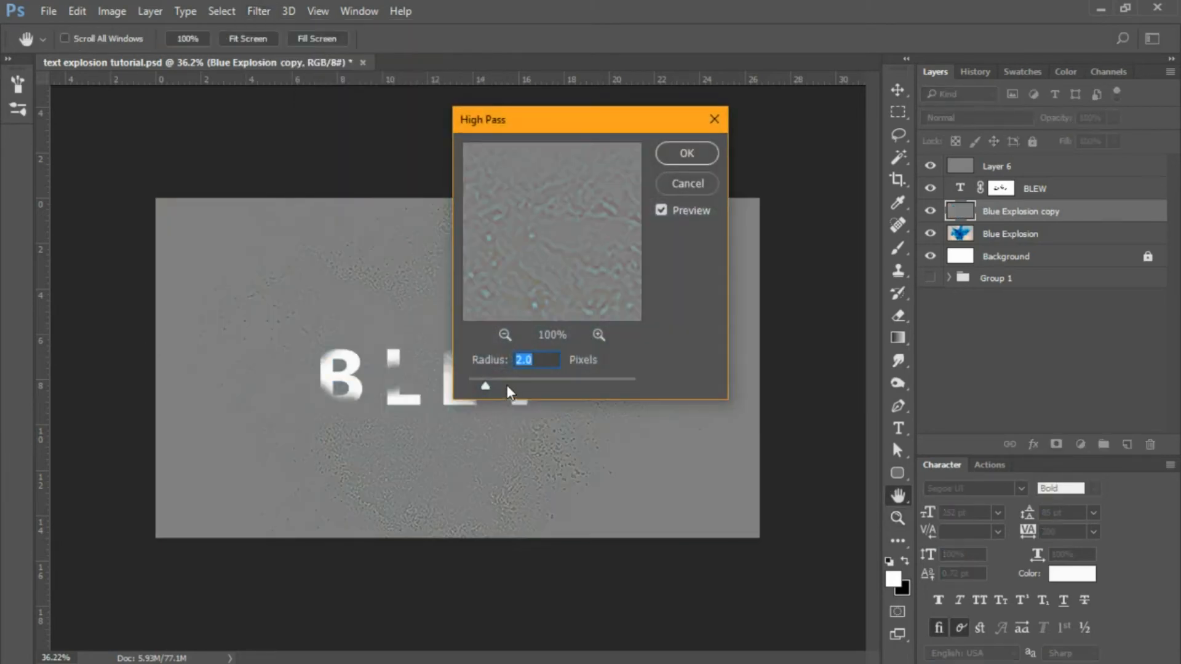
{"action": "left_click", "coordinate": [681, 154]}
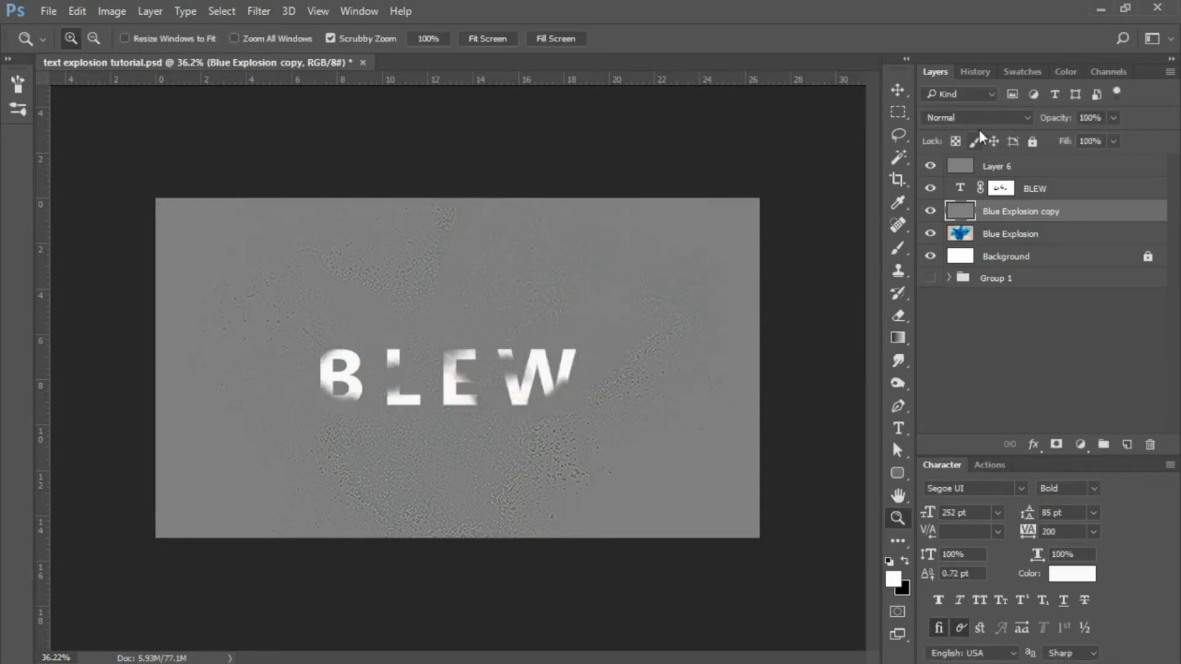
Set the Blue Explosion copy layer's blend mode to Linear Light and its opacity to 61%
{"action": "left_click", "coordinate": [983, 117]}
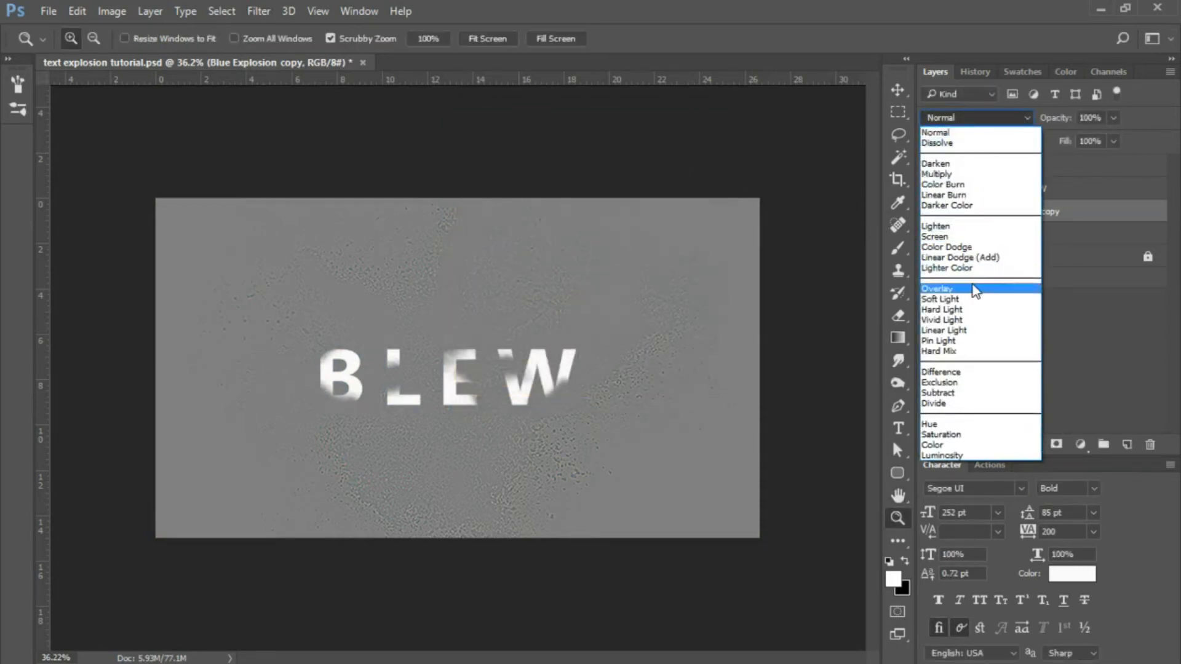
{"action": "left_click", "coordinate": [952, 330]}
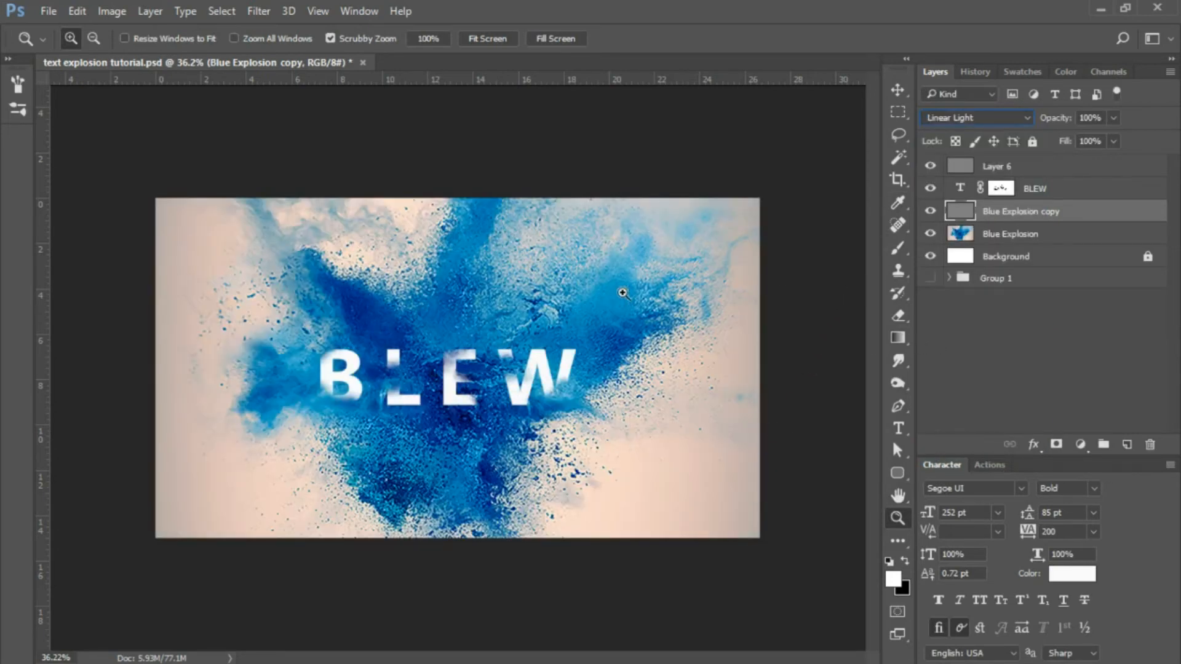
{"action": "left_click", "coordinate": [1114, 118]}
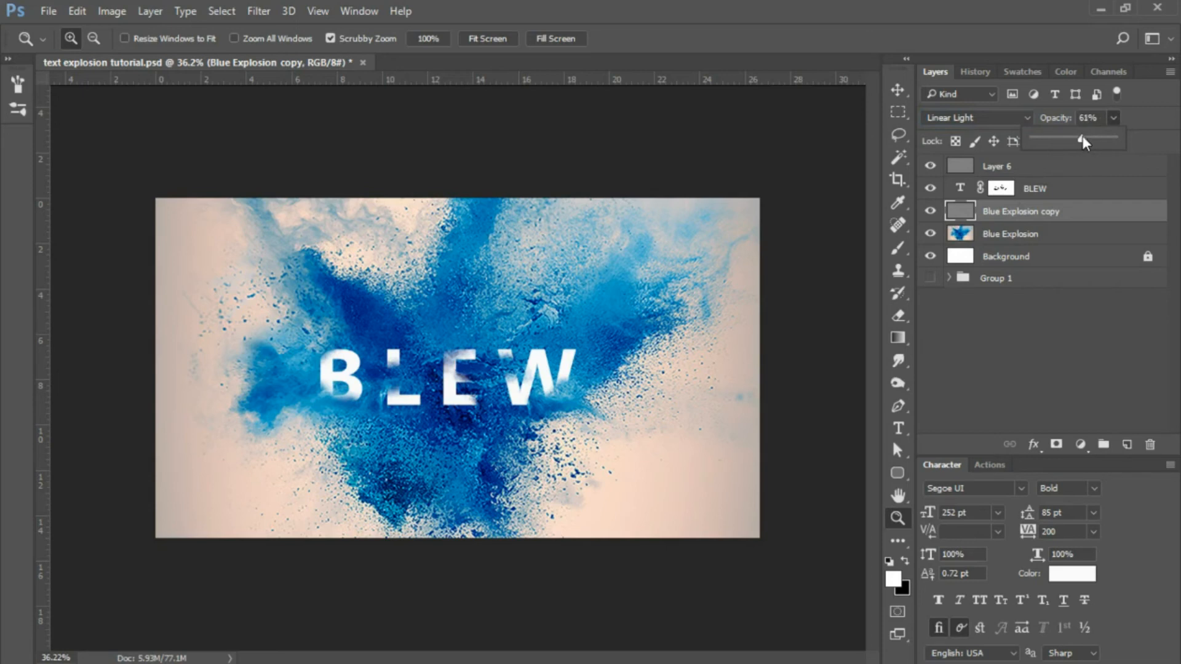
{"action": "left_click", "coordinate": [1158, 120]}
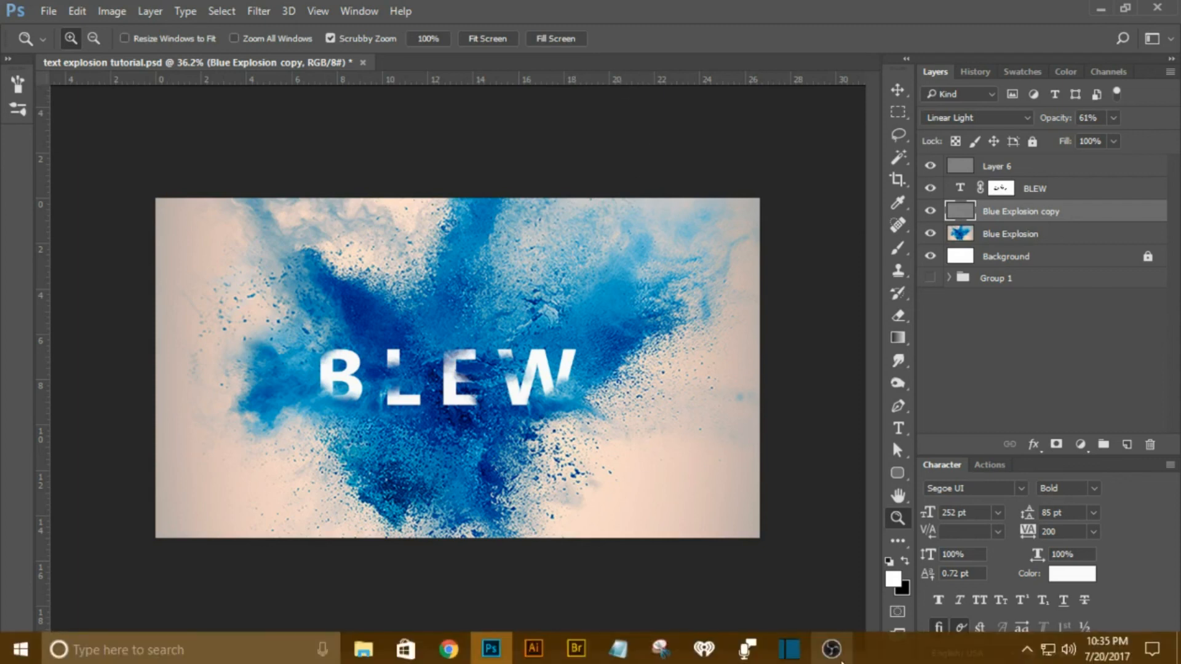
{"action": "left_click", "coordinate": [840, 662]}
{"action": "left_click", "coordinate": [1145, 544]}
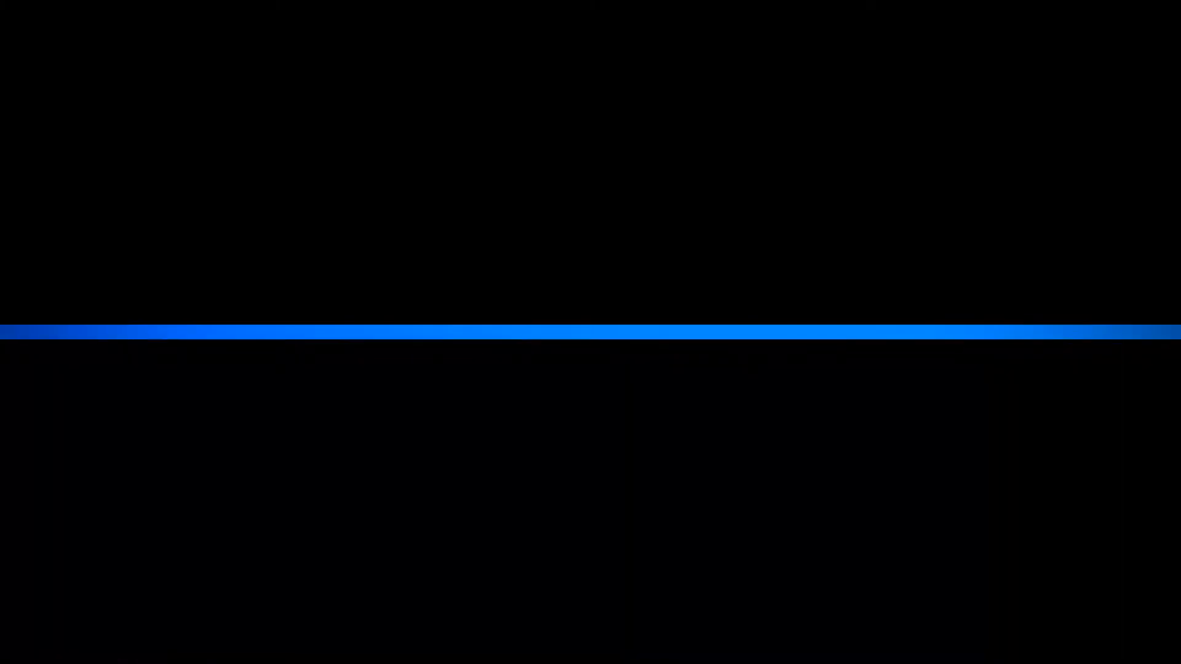